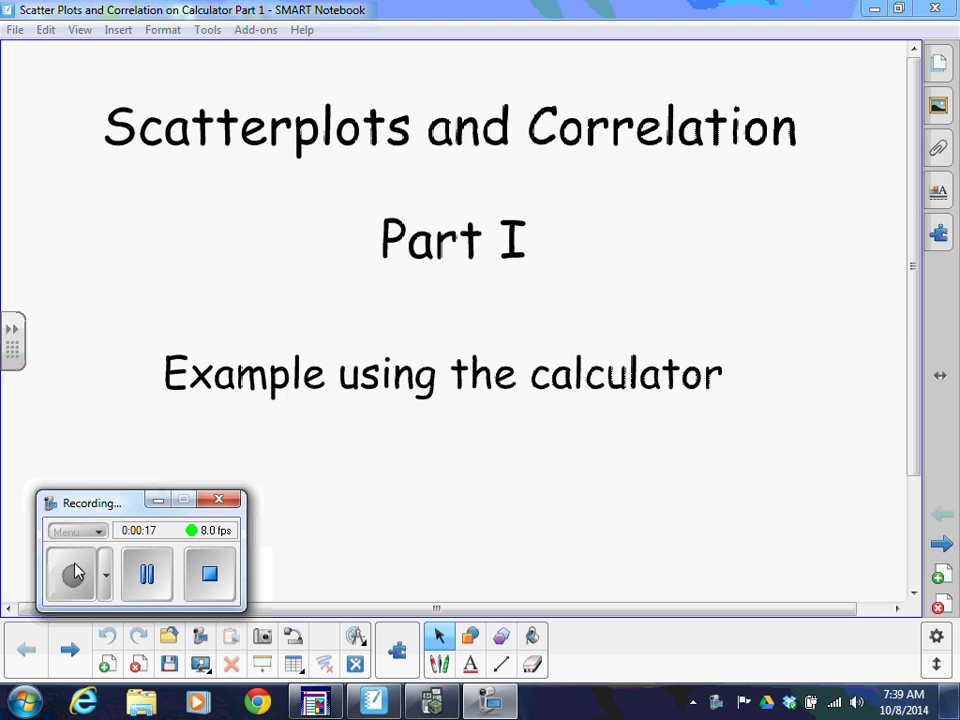
# Advance from the title slide to the 'You should be able to:' objectives page.
pyautogui.click(70, 649)
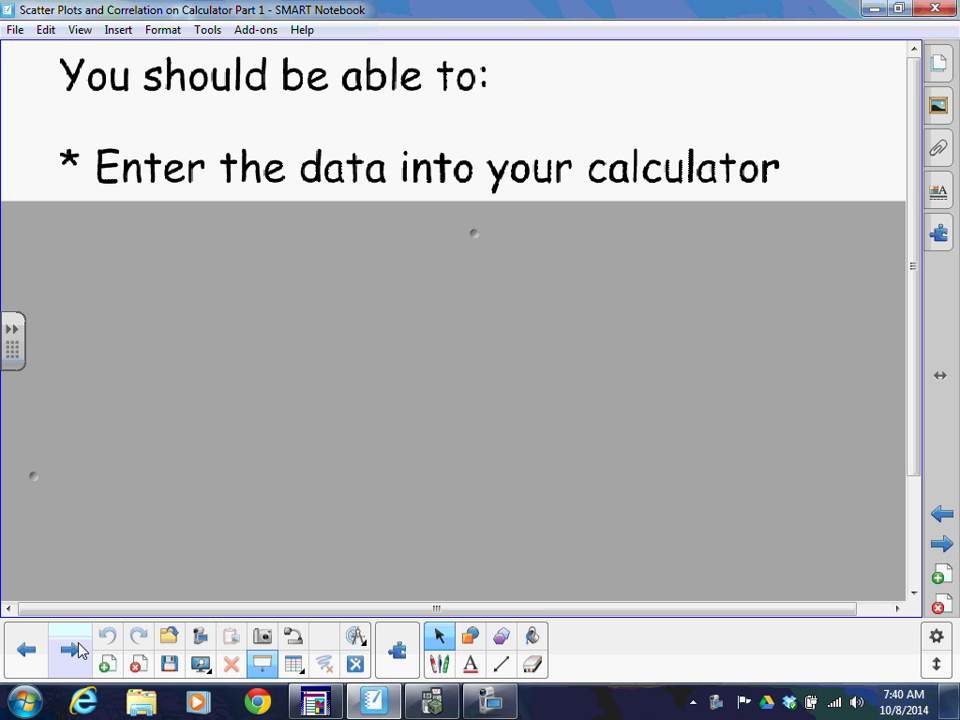
# Uncover the scatterplot, line of best fit and correlation objectives one at a time.
pyautogui.moveTo(474, 233); pyautogui.dragTo(474, 333)
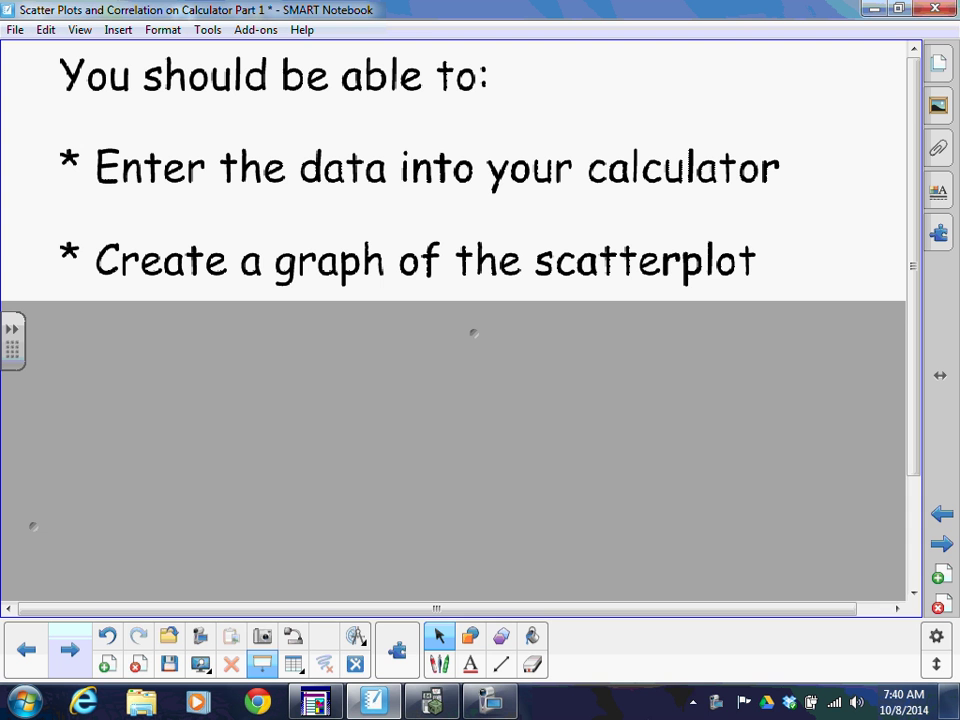
pyautogui.moveTo(474, 333); pyautogui.dragTo(474, 489)
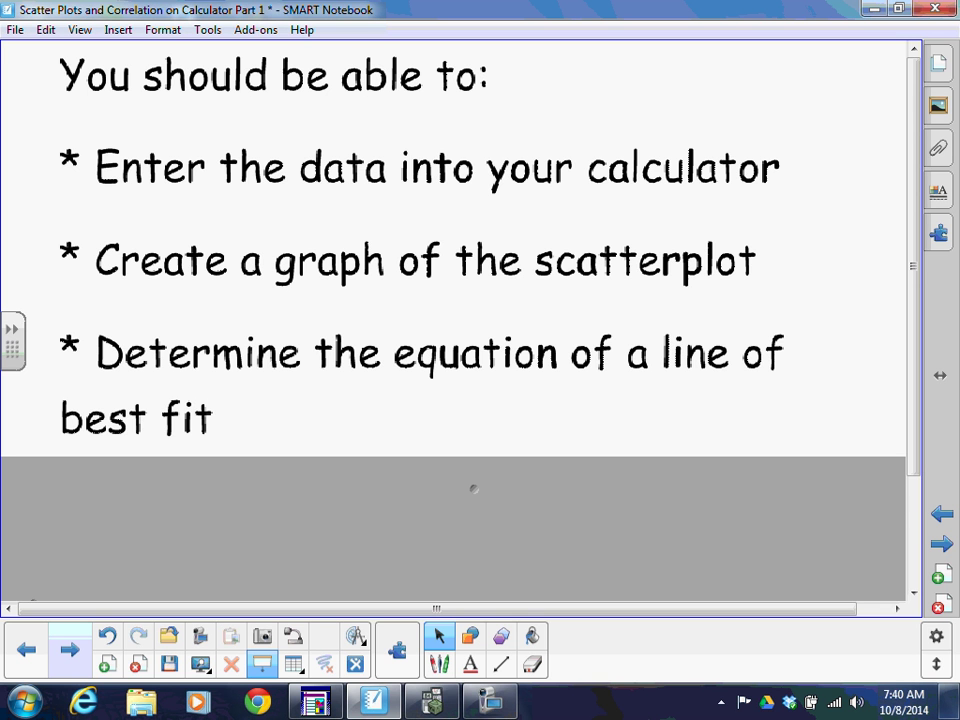
pyautogui.moveTo(474, 489); pyautogui.dragTo(472, 590)
pyautogui.scroll(-2, 472, 560)
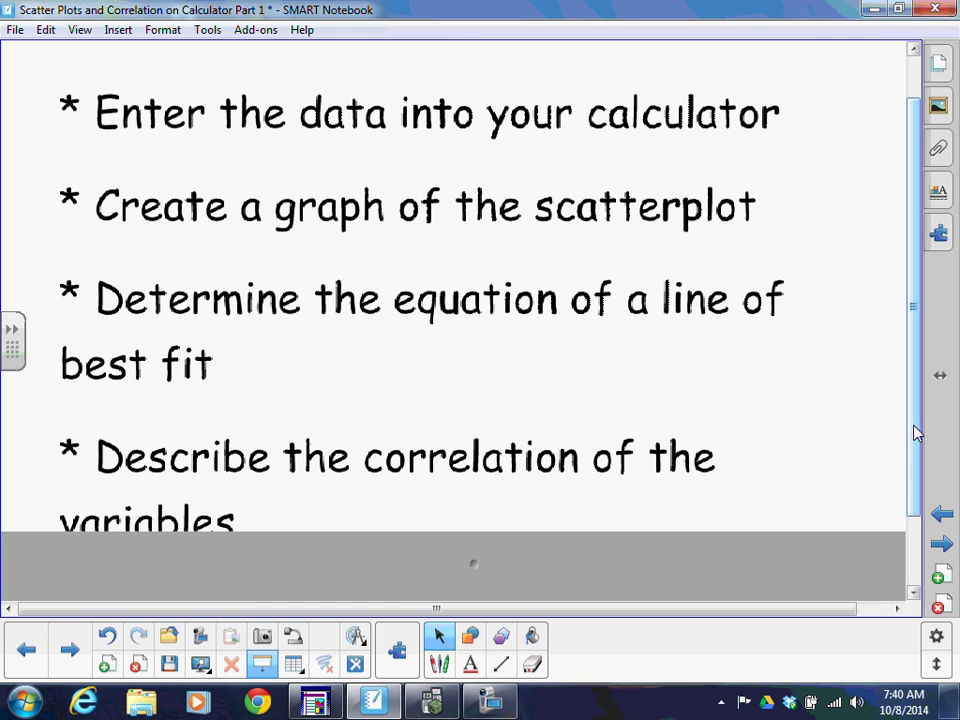
pyautogui.moveTo(471, 540); pyautogui.dragTo(471, 578)
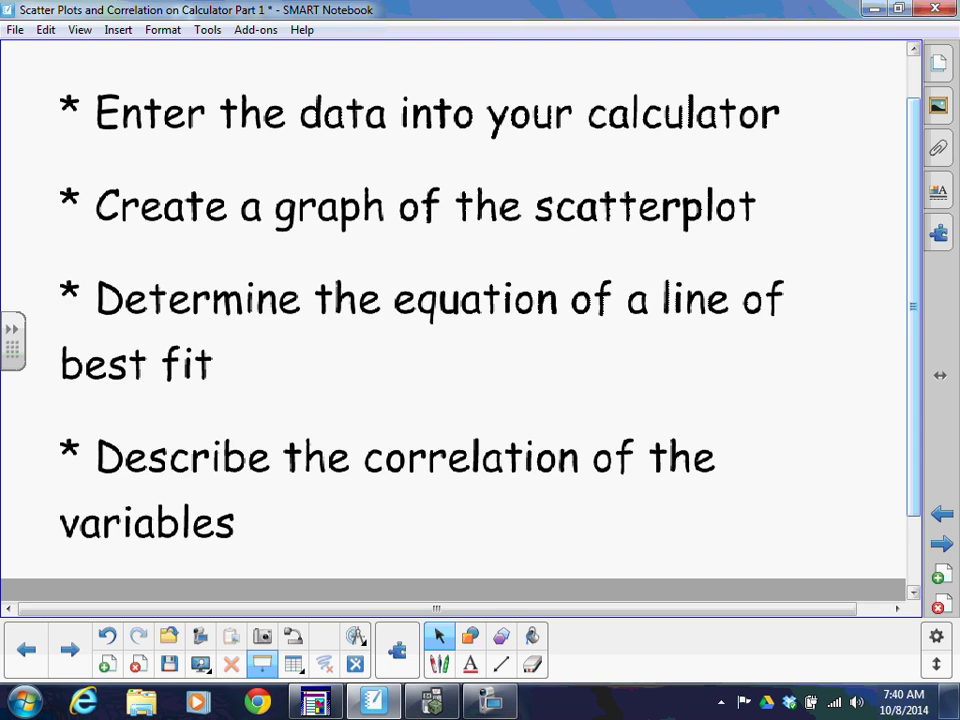
# Go to the McDonald's hamburger table page and draw a green X above Carbs (g).
pyautogui.click(74, 648)
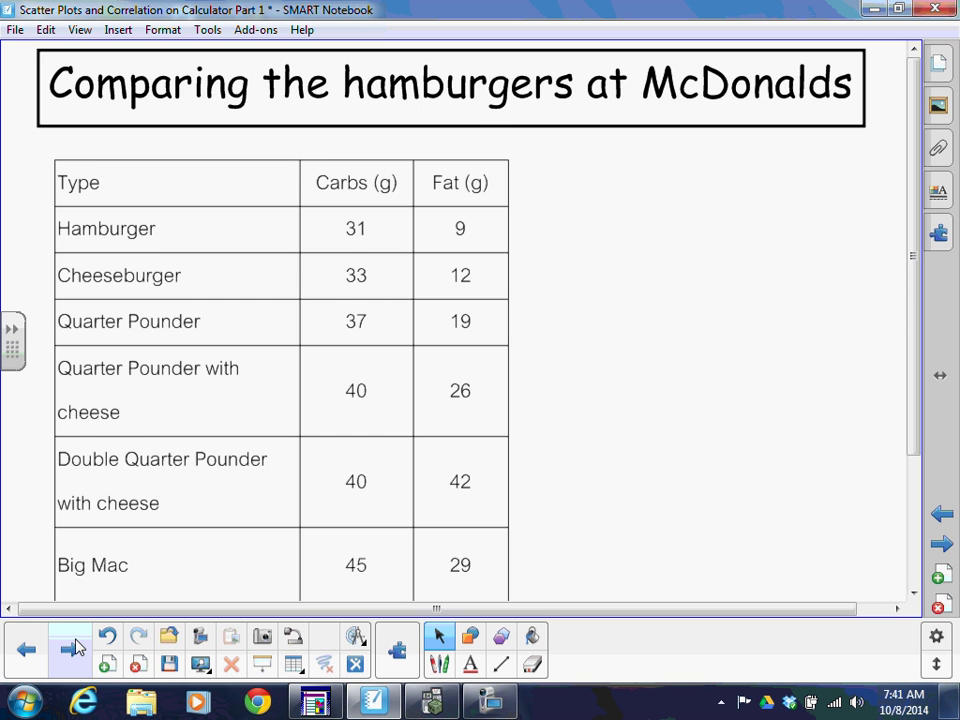
pyautogui.moveTo(914, 258); pyautogui.dragTo(912, 336)
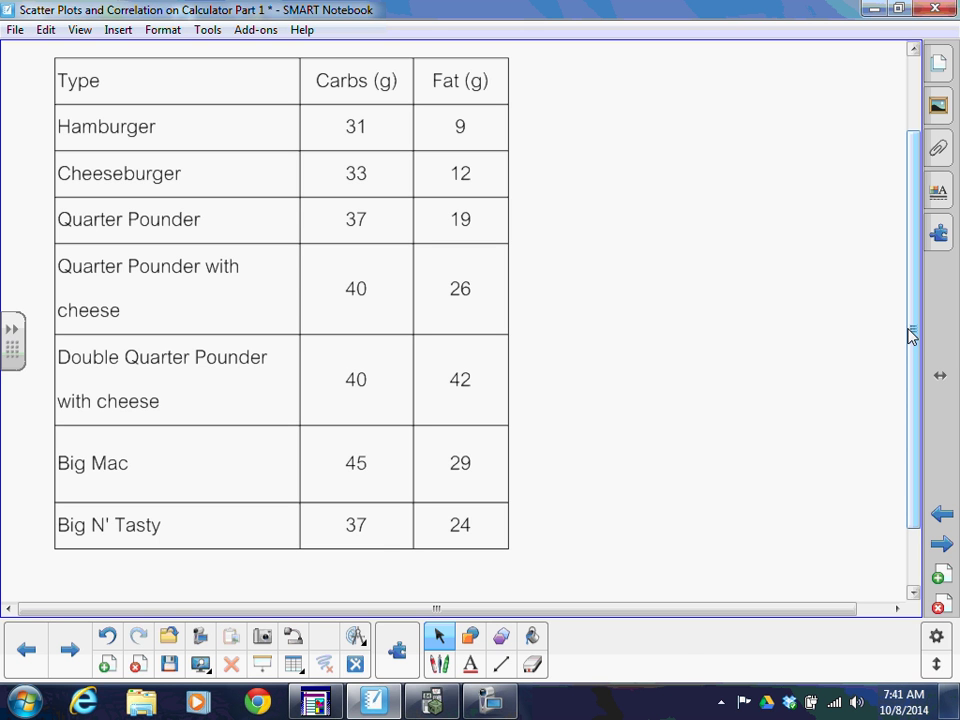
# Mark Carbs as x and Fat as y, then sketch axes labelled Carbs (g) and Fat (g).
pyautogui.moveTo(341, 70)
pyautogui.mouseDown()
pyautogui.moveTo(366, 45)
pyautogui.moveTo(367, 70)
pyautogui.mouseUp()
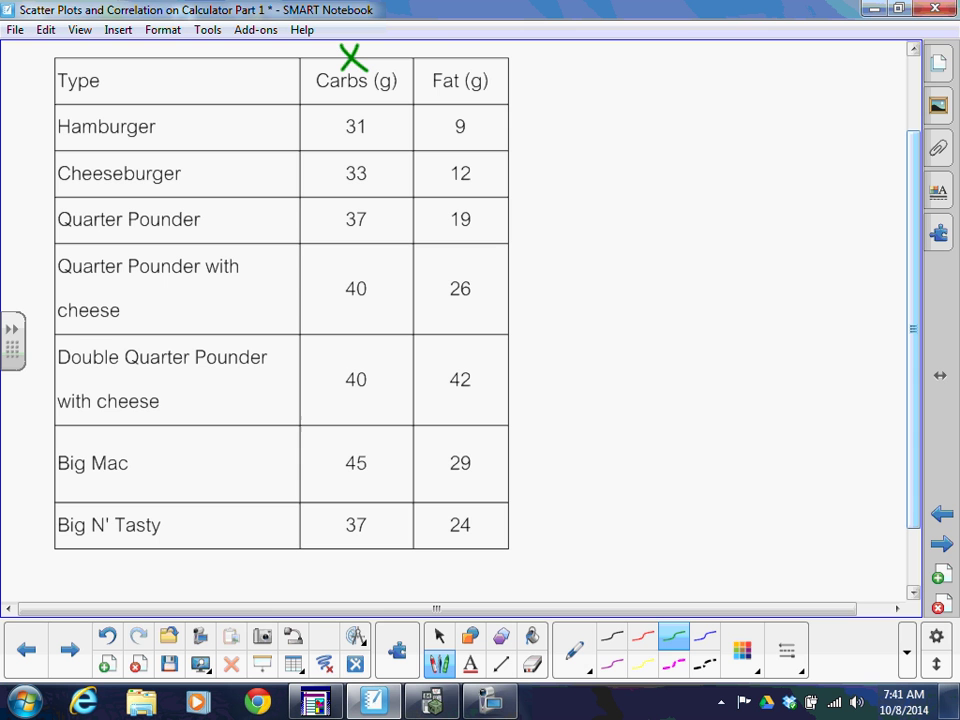
pyautogui.moveTo(452, 46)
pyautogui.mouseDown()
pyautogui.moveTo(468, 46)
pyautogui.moveTo(455, 70)
pyautogui.mouseUp()
pyautogui.moveTo(627, 131)
pyautogui.mouseDown()
pyautogui.moveTo(631, 322)
pyautogui.moveTo(855, 307)
pyautogui.mouseUp()
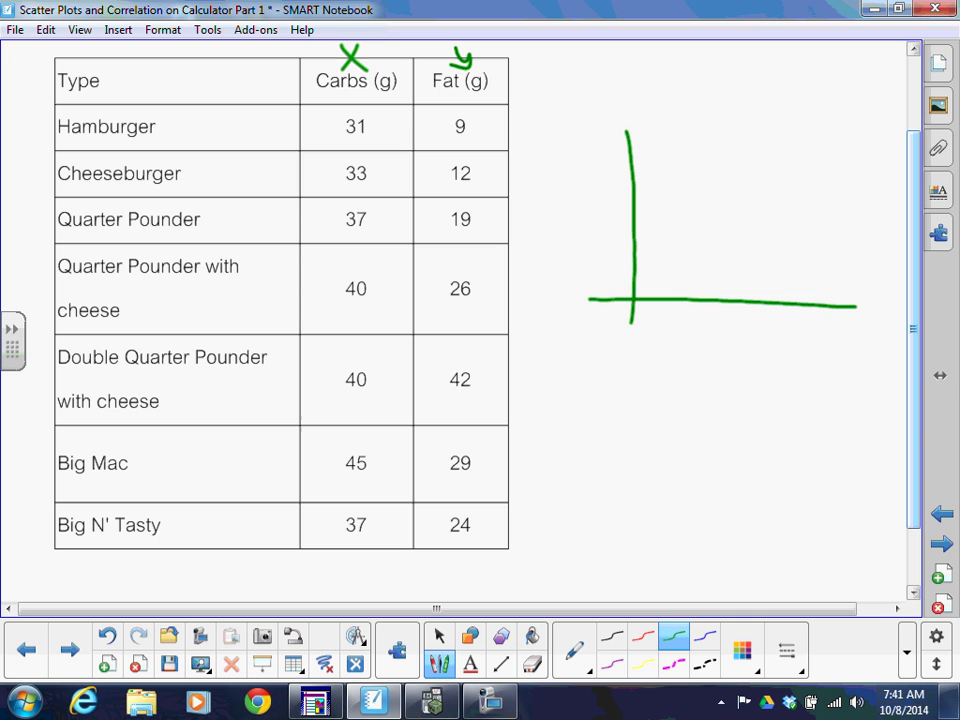
pyautogui.moveTo(689, 362)
pyautogui.mouseDown()
pyautogui.moveTo(688, 377)
pyautogui.moveTo(735, 364)
pyautogui.moveTo(745, 377)
pyautogui.moveTo(771, 372)
pyautogui.mouseUp()
pyautogui.moveTo(705, 391)
pyautogui.mouseDown()
pyautogui.moveTo(701, 418)
pyautogui.moveTo(714, 408)
pyautogui.moveTo(715, 422)
pyautogui.moveTo(738, 417)
pyautogui.mouseUp()
pyautogui.moveTo(551, 203)
pyautogui.mouseDown()
pyautogui.moveTo(553, 229)
pyautogui.moveTo(568, 196)
pyautogui.moveTo(562, 213)
pyautogui.moveTo(583, 227)
pyautogui.mouseUp()
pyautogui.moveTo(592, 203)
pyautogui.mouseDown()
pyautogui.moveTo(595, 227)
pyautogui.moveTo(604, 206)
pyautogui.mouseUp()
pyautogui.moveTo(568, 244); pyautogui.dragTo(564, 266)
pyautogui.moveTo(588, 246)
pyautogui.mouseDown()
pyautogui.moveTo(576, 253)
pyautogui.moveTo(589, 268)
pyautogui.moveTo(608, 262)
pyautogui.mouseUp()
# Plot six rising data dots on the sketched graph.
pyautogui.click(673, 267)
pyautogui.click(703, 251)
pyautogui.click(717, 232)
pyautogui.click(709, 211)
pyautogui.click(745, 198)
pyautogui.click(776, 192)
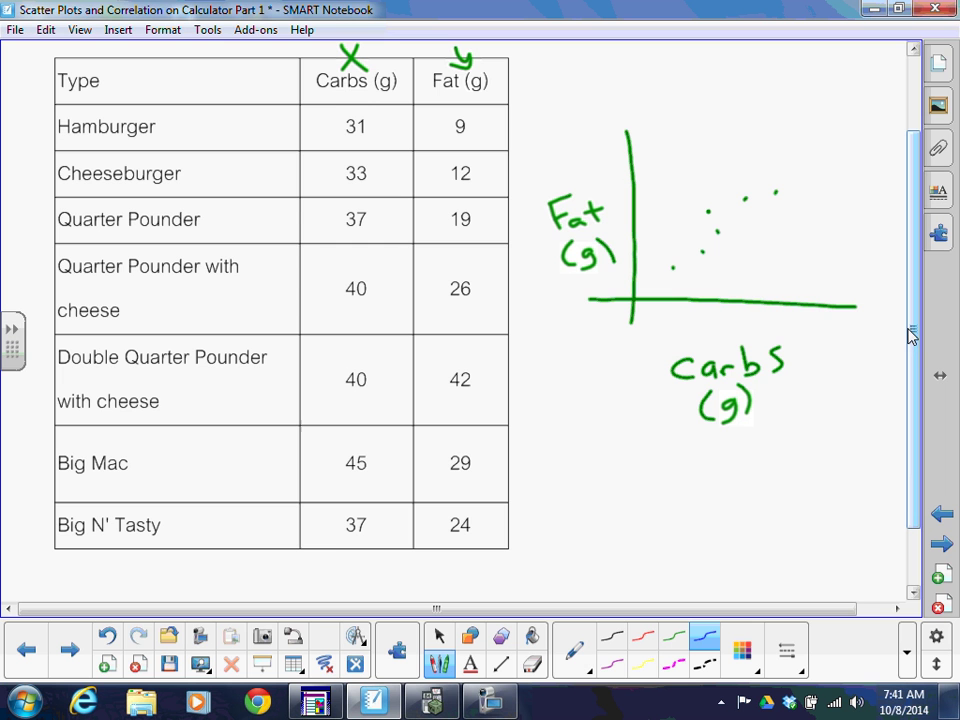
# Circle the Carbs values in blue and scale the Carbs axis 30, 35, 40, 45.
pyautogui.moveTo(381, 125)
pyautogui.mouseDown()
pyautogui.moveTo(326, 131)
pyautogui.moveTo(313, 211)
pyautogui.moveTo(320, 503)
pyautogui.moveTo(350, 550)
pyautogui.moveTo(382, 520)
pyautogui.moveTo(405, 238)
pyautogui.moveTo(400, 158)
pyautogui.mouseUp()
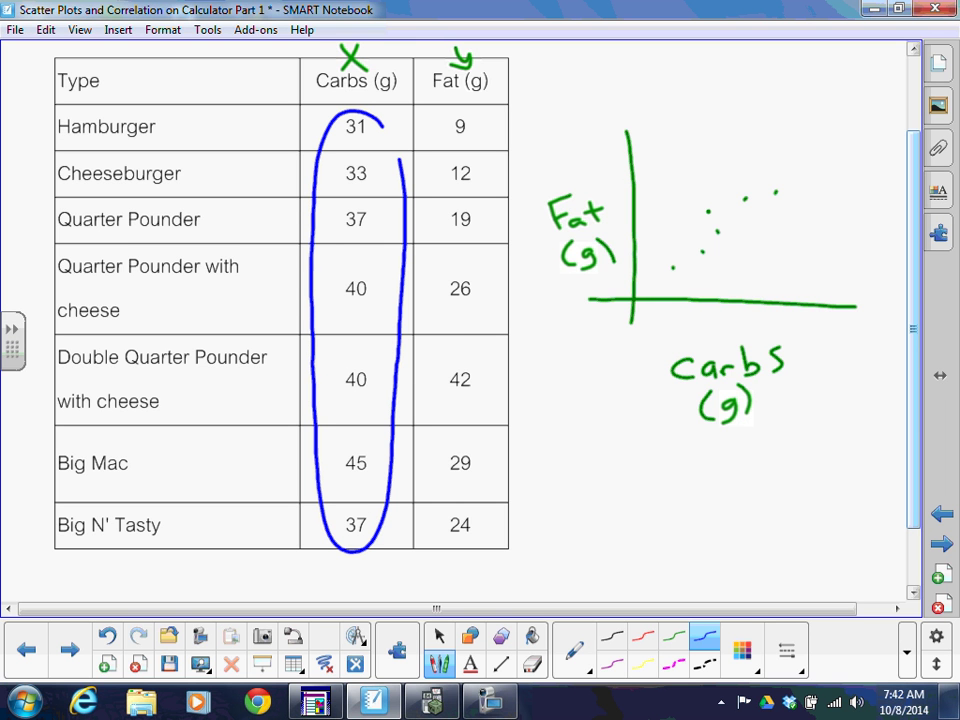
pyautogui.moveTo(630, 297); pyautogui.dragTo(867, 297)
pyautogui.moveTo(633, 300)
pyautogui.mouseDown()
pyautogui.moveTo(640, 292)
pyautogui.moveTo(662, 306)
pyautogui.moveTo(677, 296)
pyautogui.moveTo(683, 313)
pyautogui.moveTo(671, 337)
pyautogui.moveTo(696, 322)
pyautogui.mouseUp()
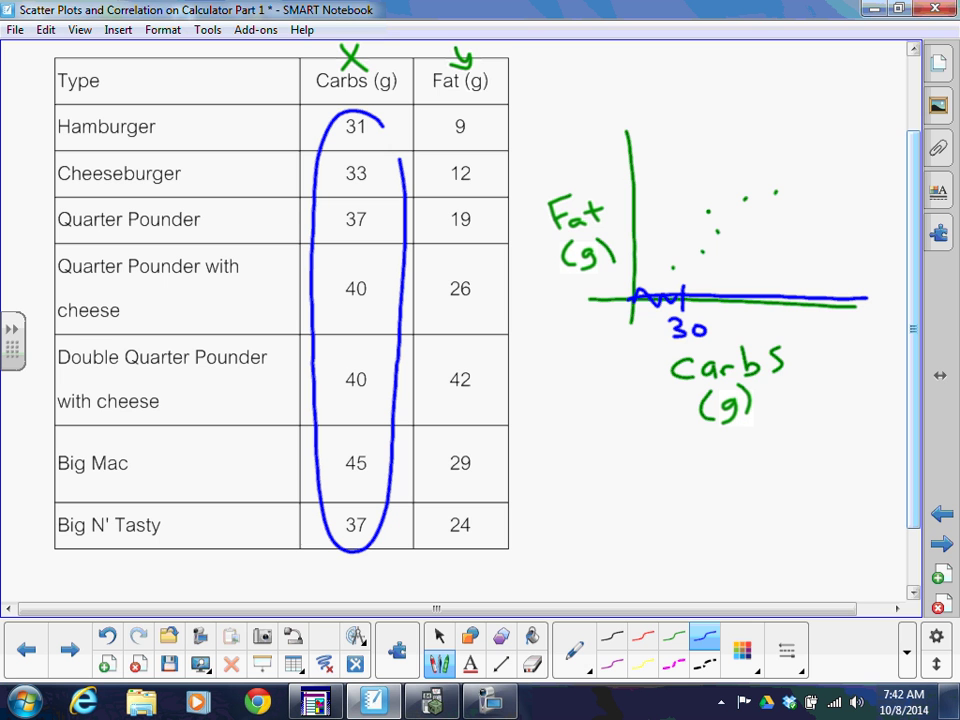
pyautogui.moveTo(749, 287)
pyautogui.mouseDown()
pyautogui.moveTo(739, 336)
pyautogui.moveTo(754, 336)
pyautogui.mouseUp()
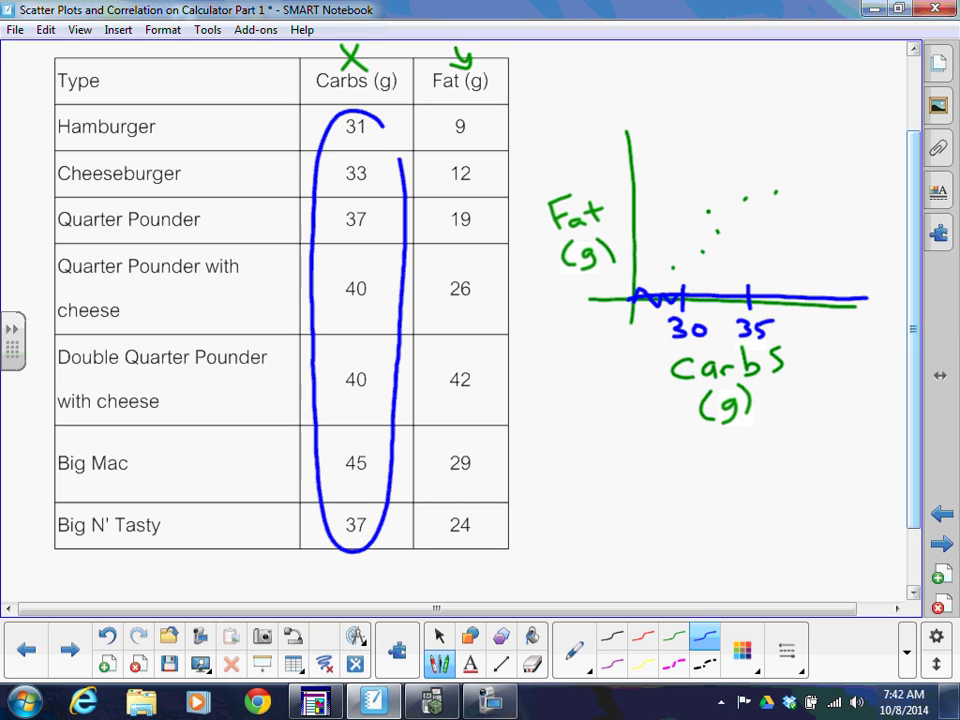
pyautogui.moveTo(811, 289)
pyautogui.mouseDown()
pyautogui.moveTo(812, 340)
pyautogui.moveTo(824, 325)
pyautogui.mouseUp()
pyautogui.moveTo(866, 289); pyautogui.dragTo(874, 347)
pyautogui.moveTo(878, 333); pyautogui.dragTo(891, 333)
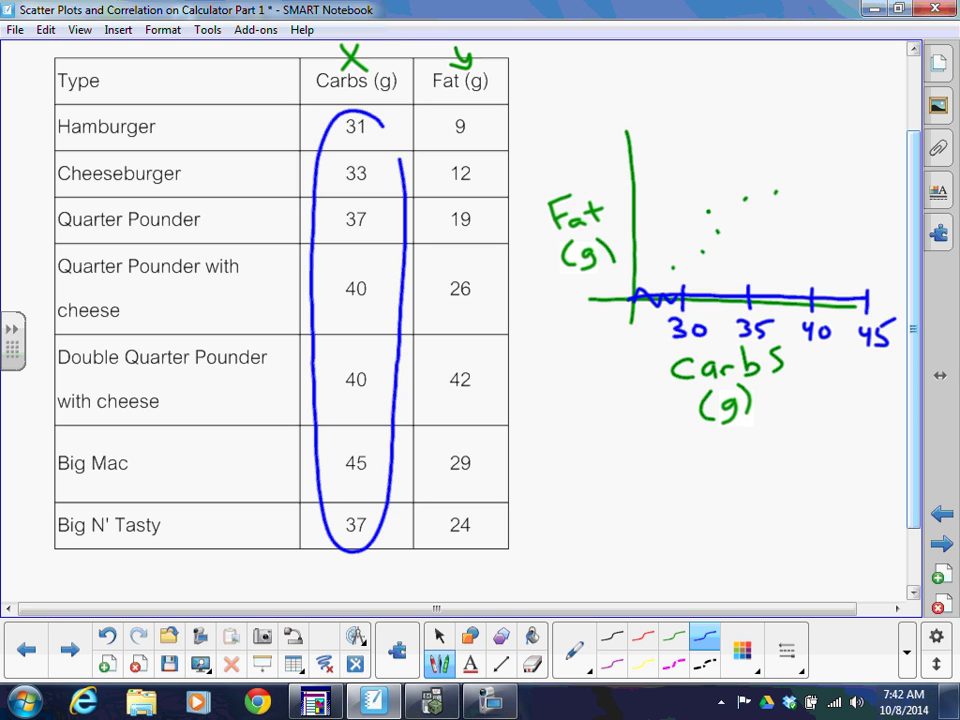
# Scale the Fat axis with ticks labelled 10, 20, 30, 40 and 50.
pyautogui.moveTo(624, 266)
pyautogui.mouseDown()
pyautogui.moveTo(644, 266)
pyautogui.moveTo(607, 277)
pyautogui.mouseUp()
pyautogui.moveTo(617, 266)
pyautogui.mouseDown()
pyautogui.moveTo(616, 276)
pyautogui.moveTo(647, 234)
pyautogui.moveTo(620, 243)
pyautogui.moveTo(631, 240)
pyautogui.moveTo(645, 201)
pyautogui.mouseUp()
pyautogui.moveTo(605, 196)
pyautogui.mouseDown()
pyautogui.moveTo(609, 205)
pyautogui.moveTo(618, 198)
pyautogui.moveTo(646, 159)
pyautogui.mouseUp()
pyautogui.moveTo(588, 153); pyautogui.dragTo(592, 170)
pyautogui.moveTo(608, 158); pyautogui.dragTo(641, 119)
pyautogui.moveTo(583, 107)
pyautogui.mouseDown()
pyautogui.moveTo(575, 124)
pyautogui.moveTo(593, 112)
pyautogui.mouseUp()
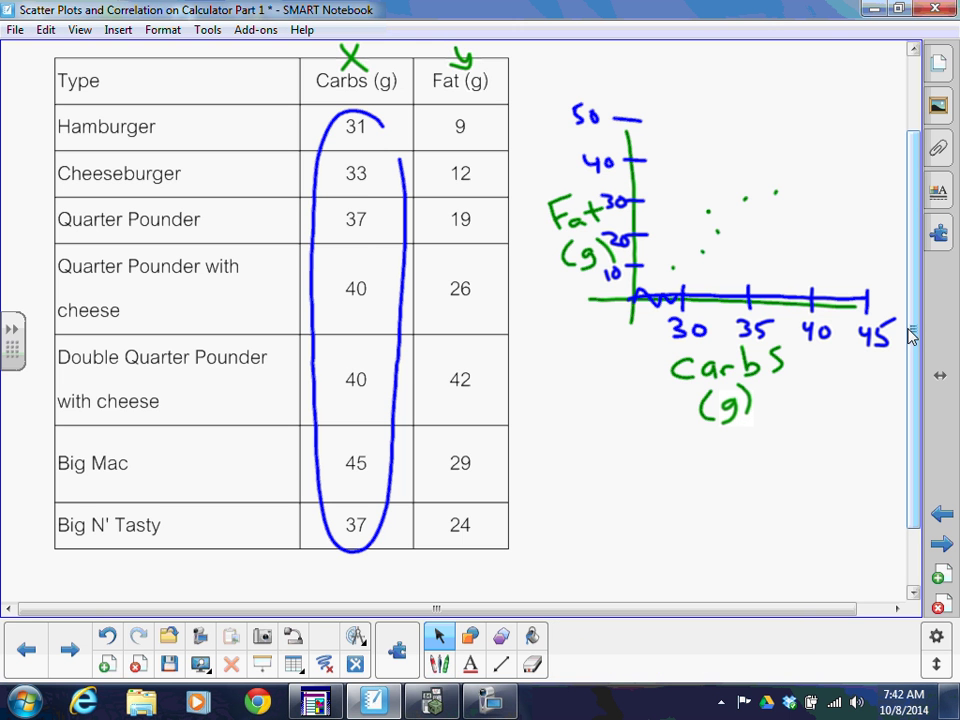
# Switch to TI-SmartView and open the STAT list editor with carbs in L1 and fat in L2.
pyautogui.click(440, 702)
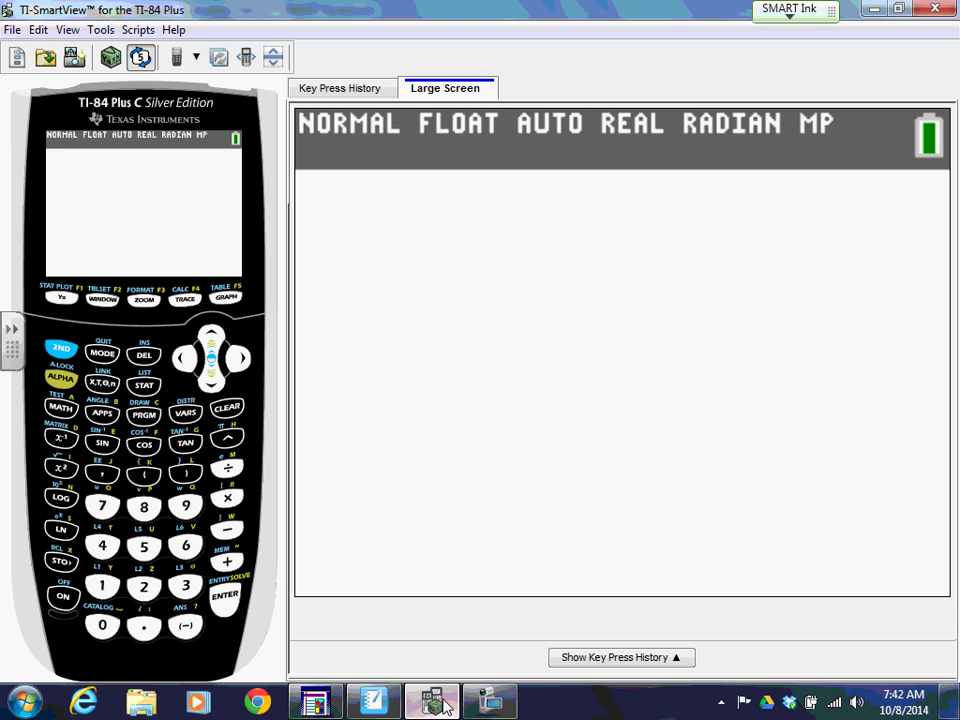
pyautogui.click(143, 386)
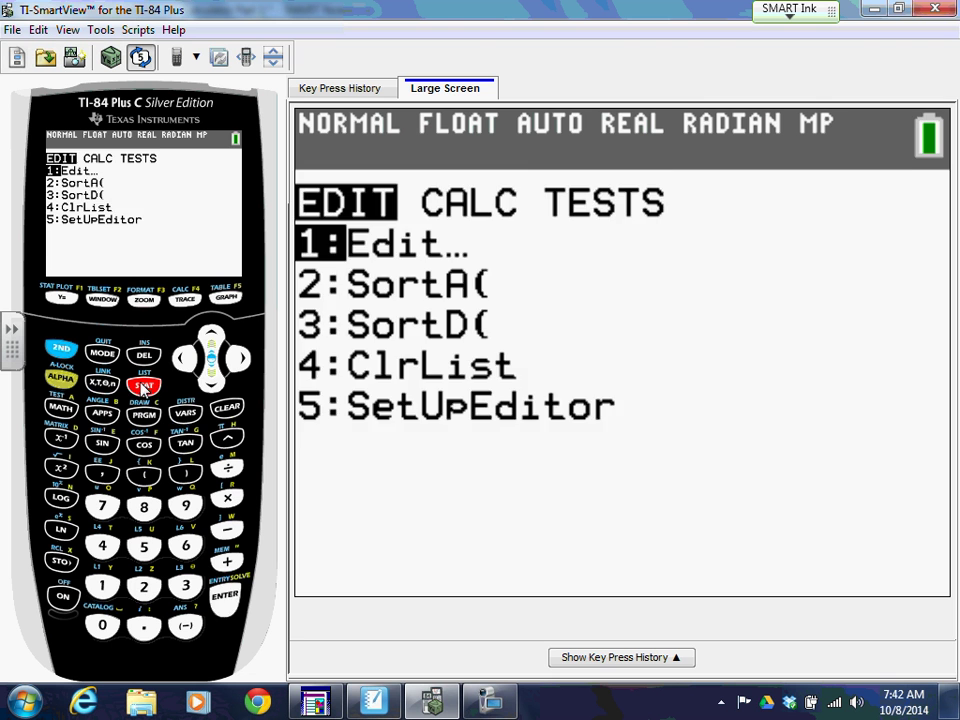
pyautogui.click(225, 596)
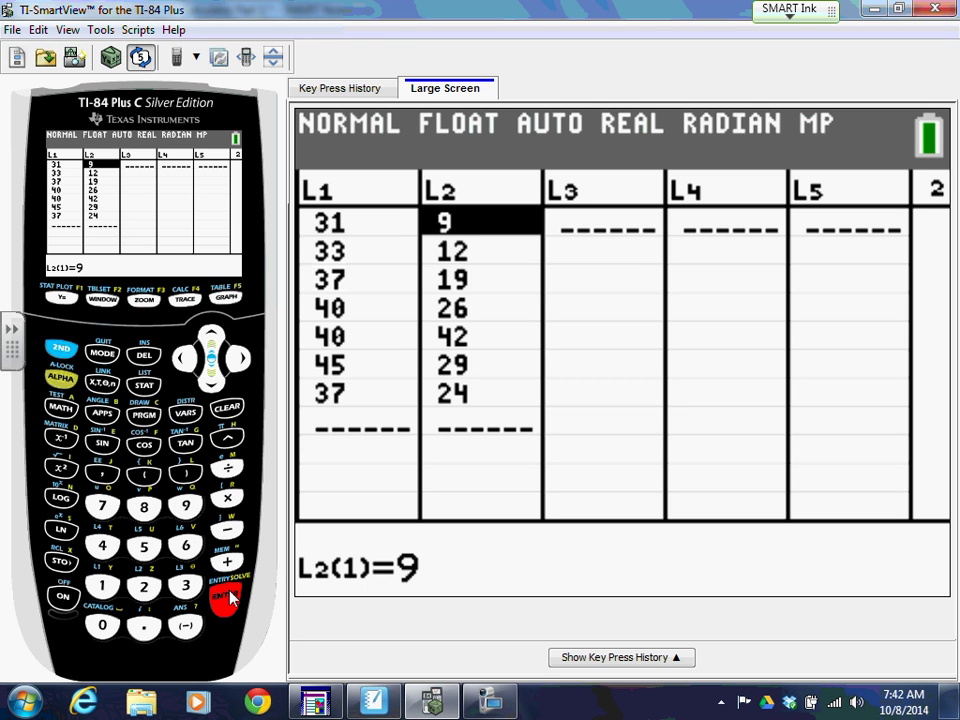
pyautogui.click(186, 360)
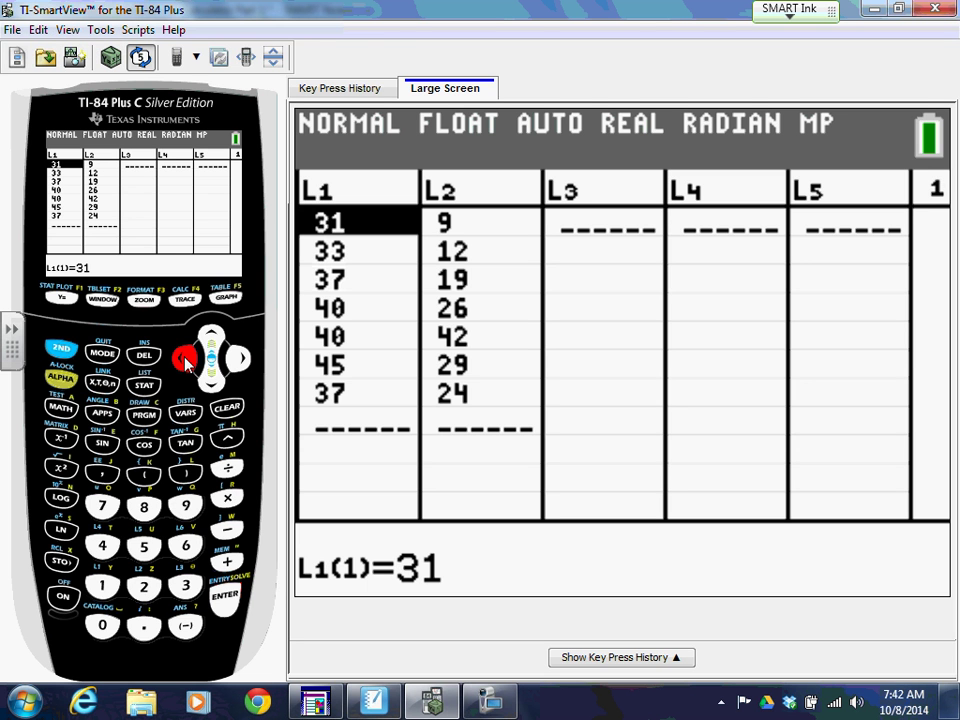
pyautogui.click(211, 381)
pyautogui.click(211, 382)
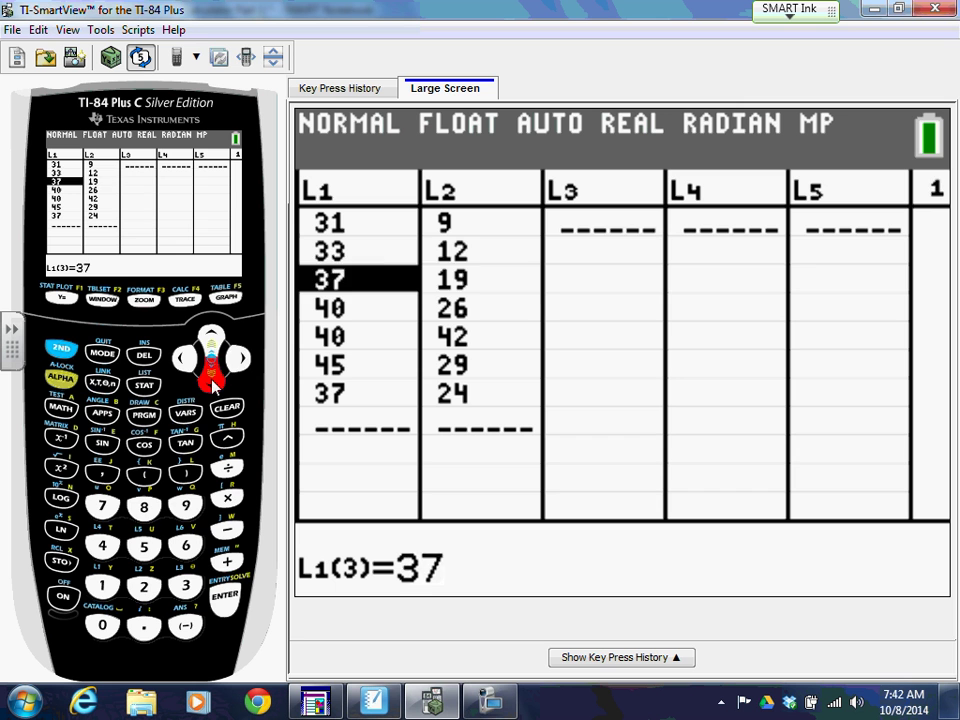
pyautogui.click(239, 359)
pyautogui.click(239, 359)
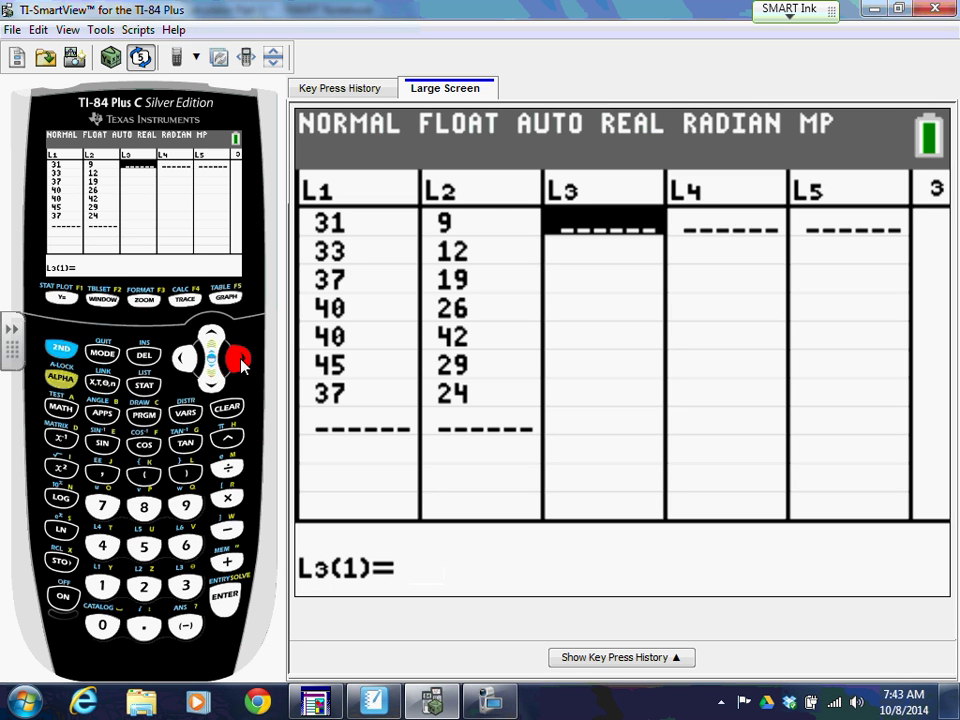
pyautogui.click(143, 507)
pyautogui.click(212, 380)
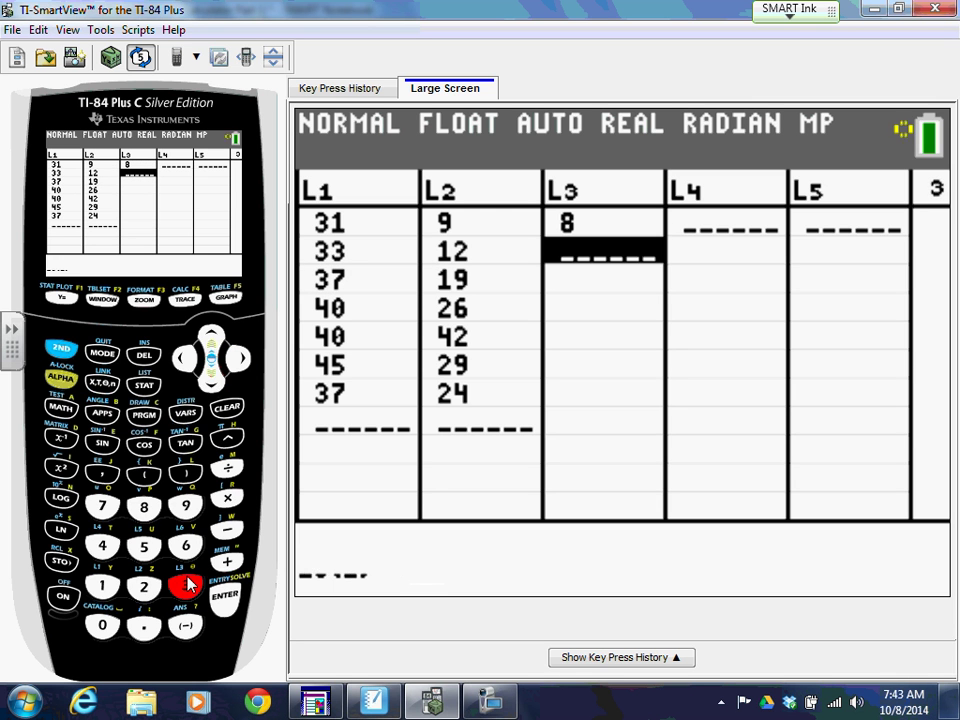
pyautogui.click(185, 585)
pyautogui.click(211, 385)
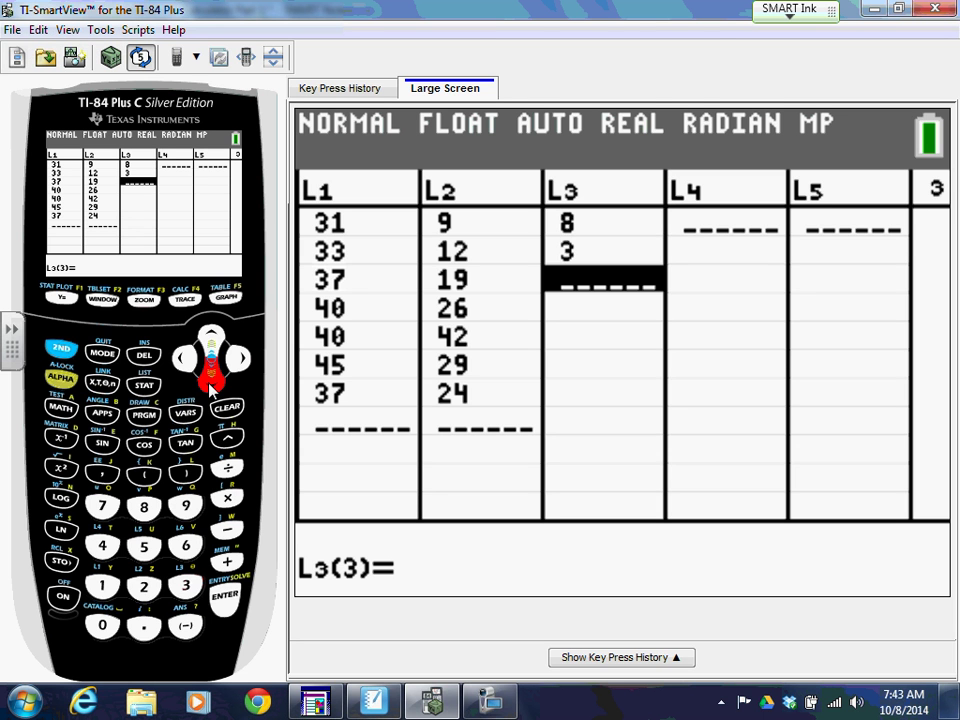
pyautogui.click(211, 338)
pyautogui.click(211, 338)
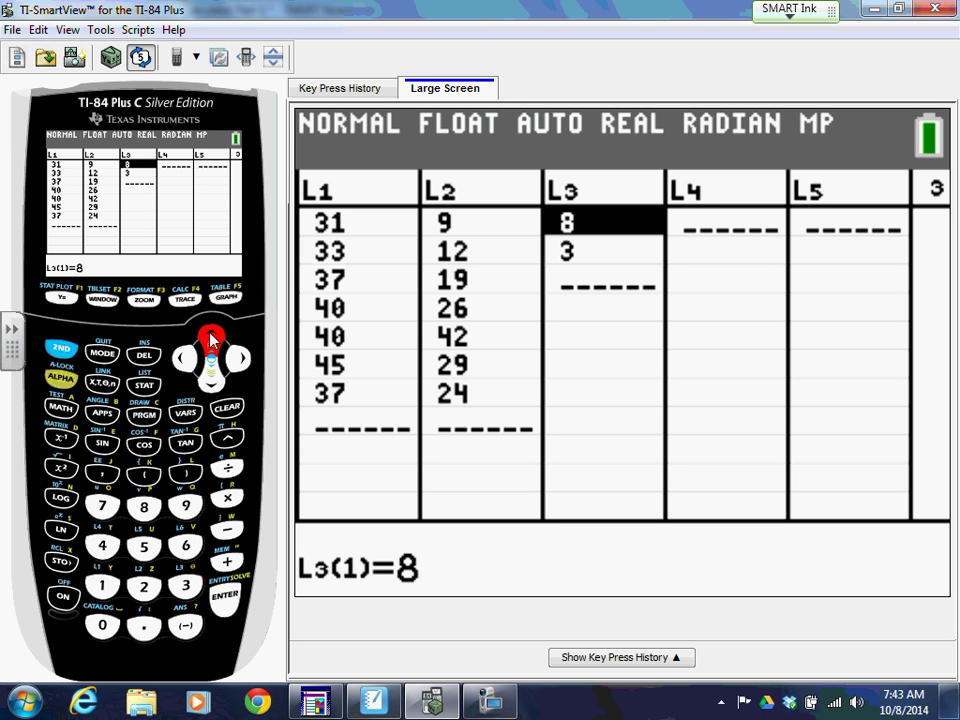
pyautogui.click(211, 338)
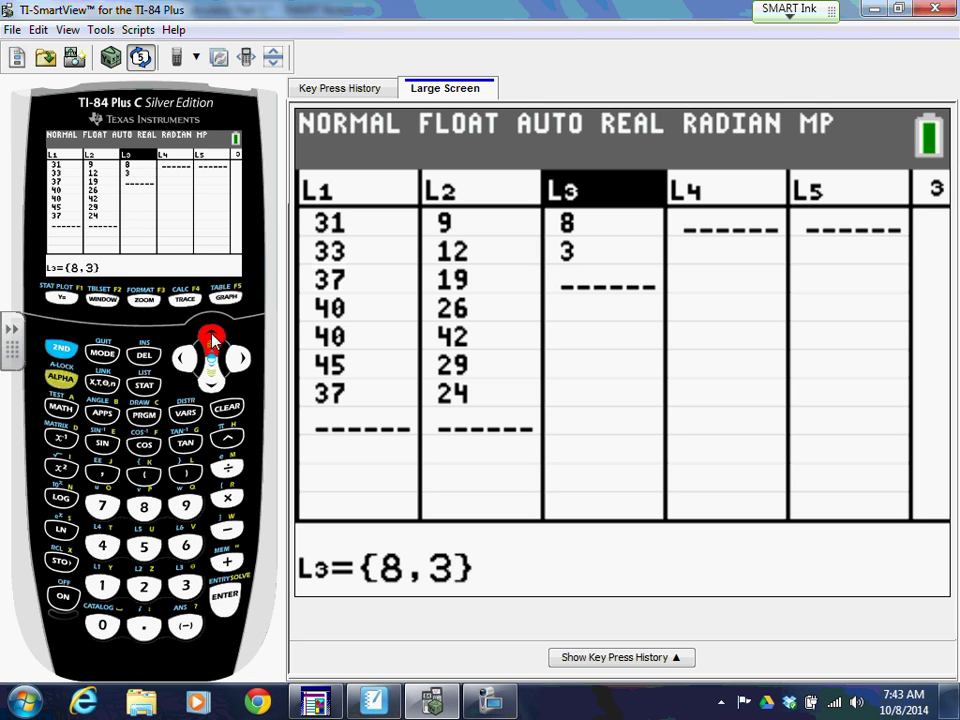
pyautogui.click(227, 407)
pyautogui.click(224, 598)
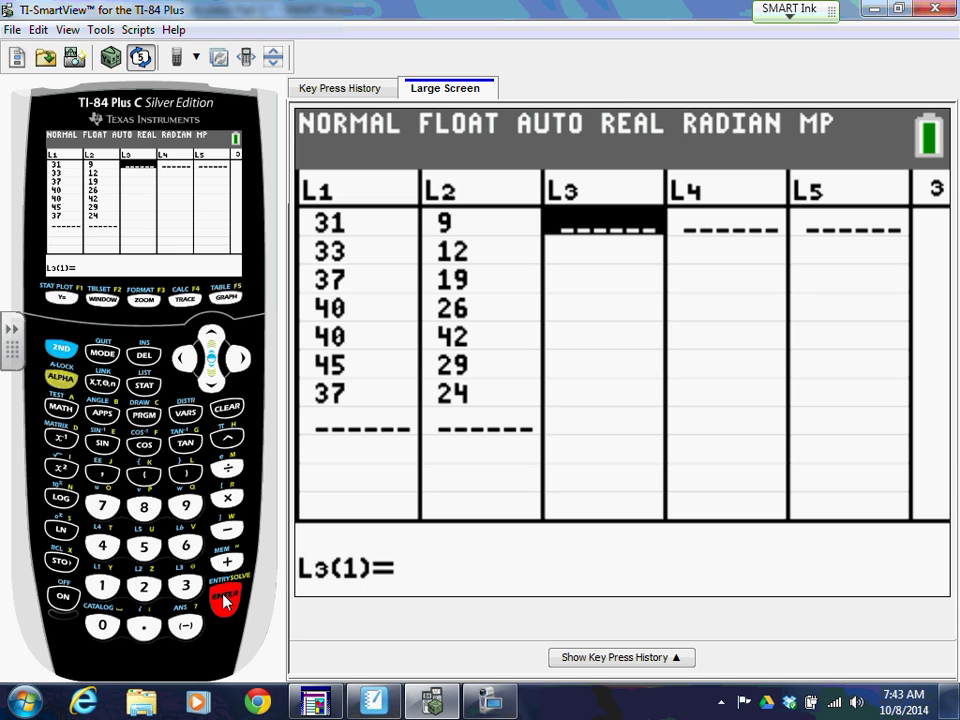
# Set Plot1 On as a blue box-mark scatter plot of L1 against L2.
pyautogui.click(63, 351)
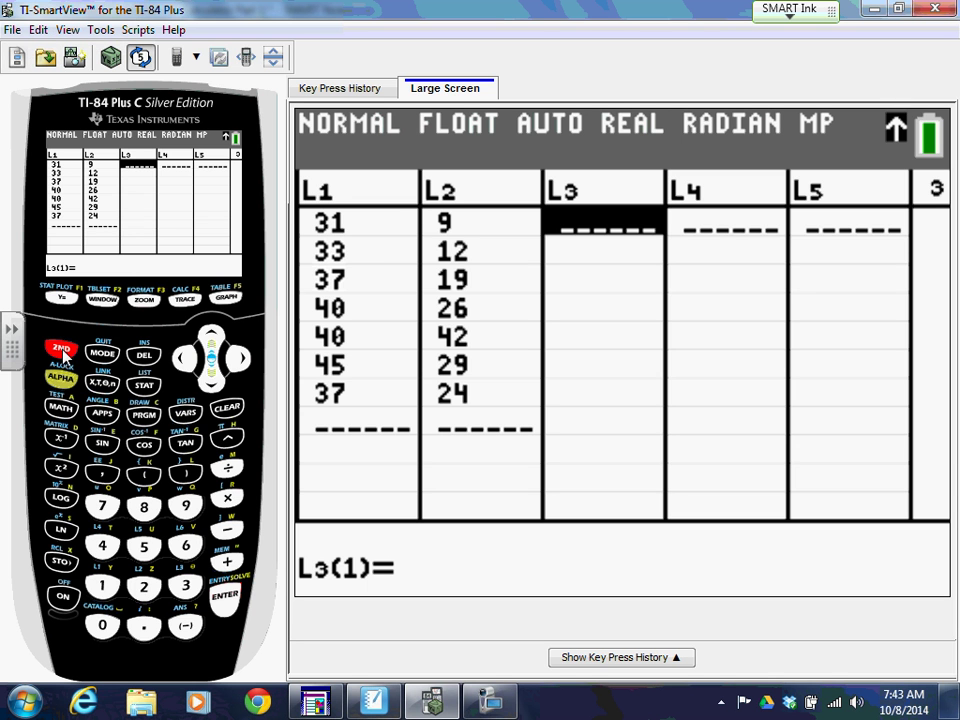
pyautogui.click(62, 300)
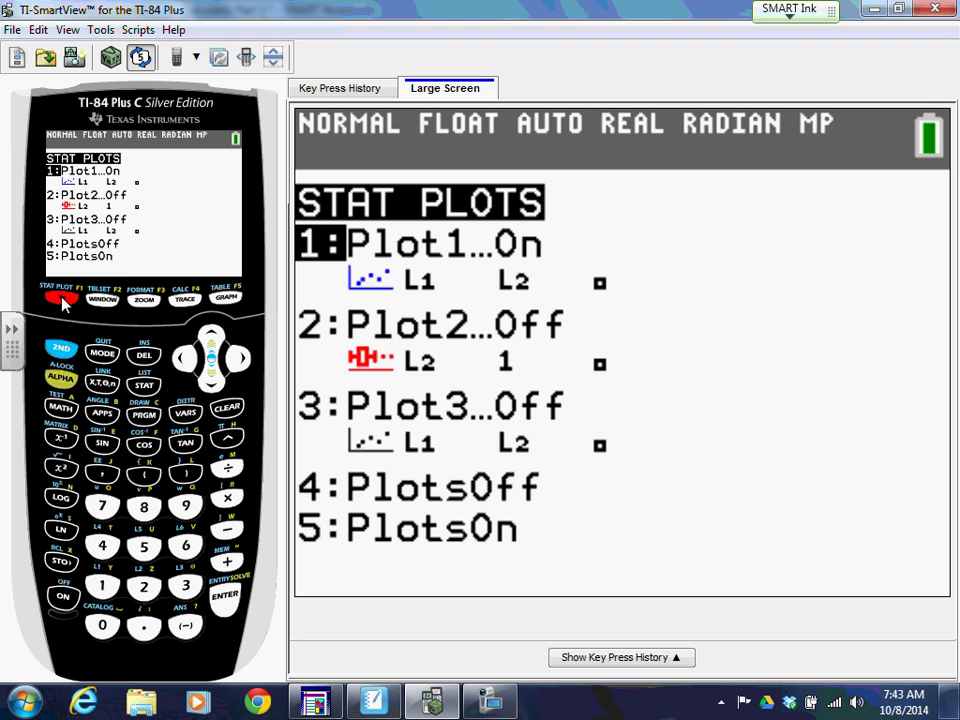
pyautogui.click(227, 596)
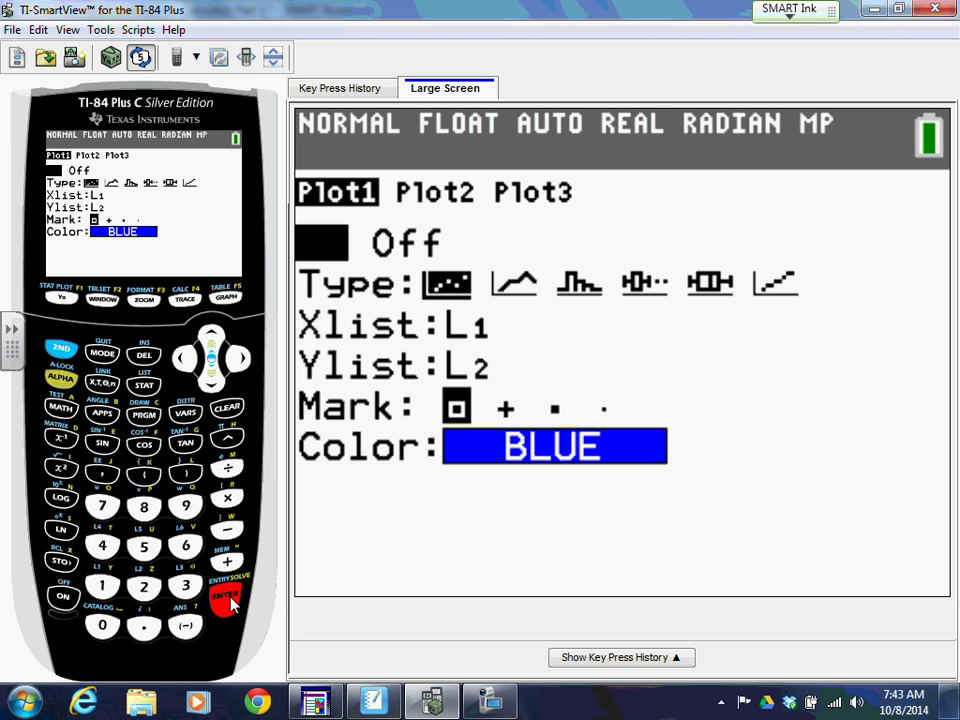
pyautogui.click(211, 380)
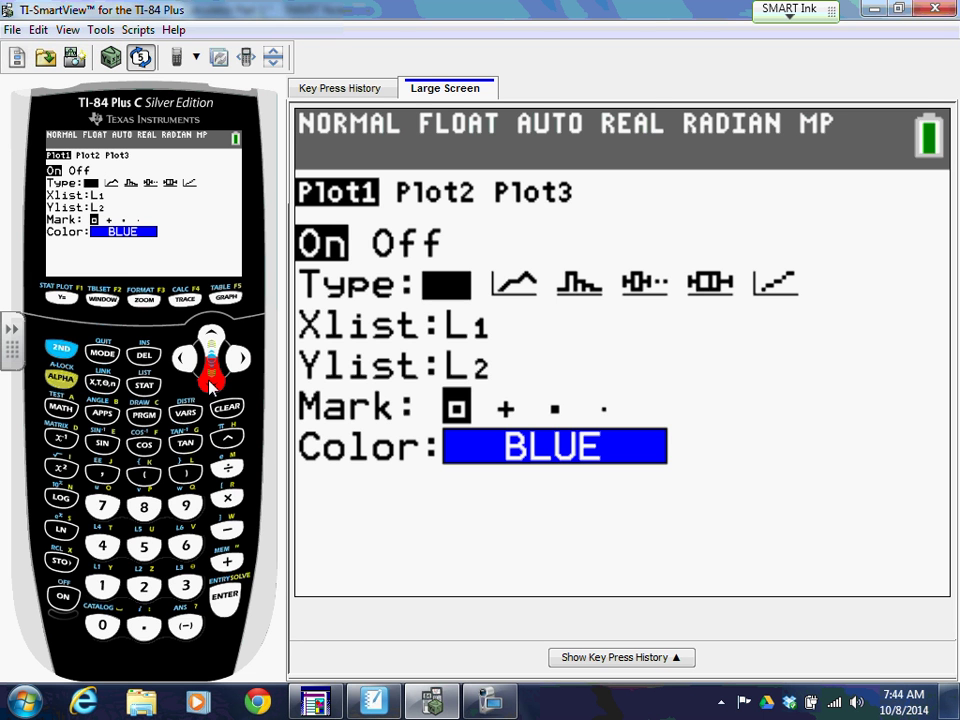
# Graph the stat plot with ZStandard, then fit the window to the data with ZoomStat.
pyautogui.click(229, 299)
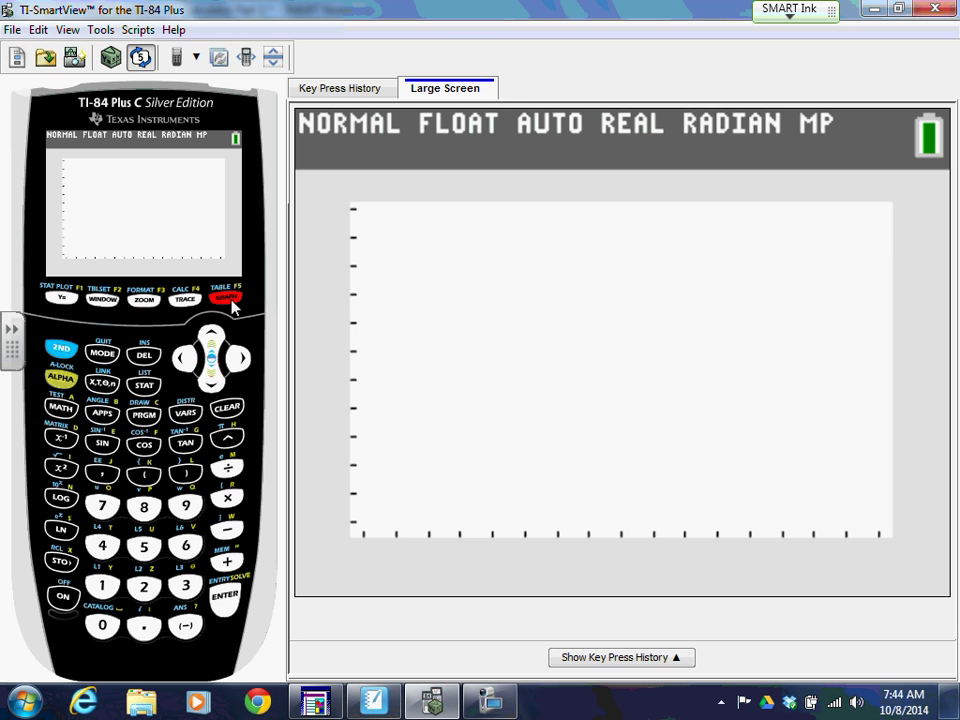
pyautogui.click(144, 299)
pyautogui.click(186, 546)
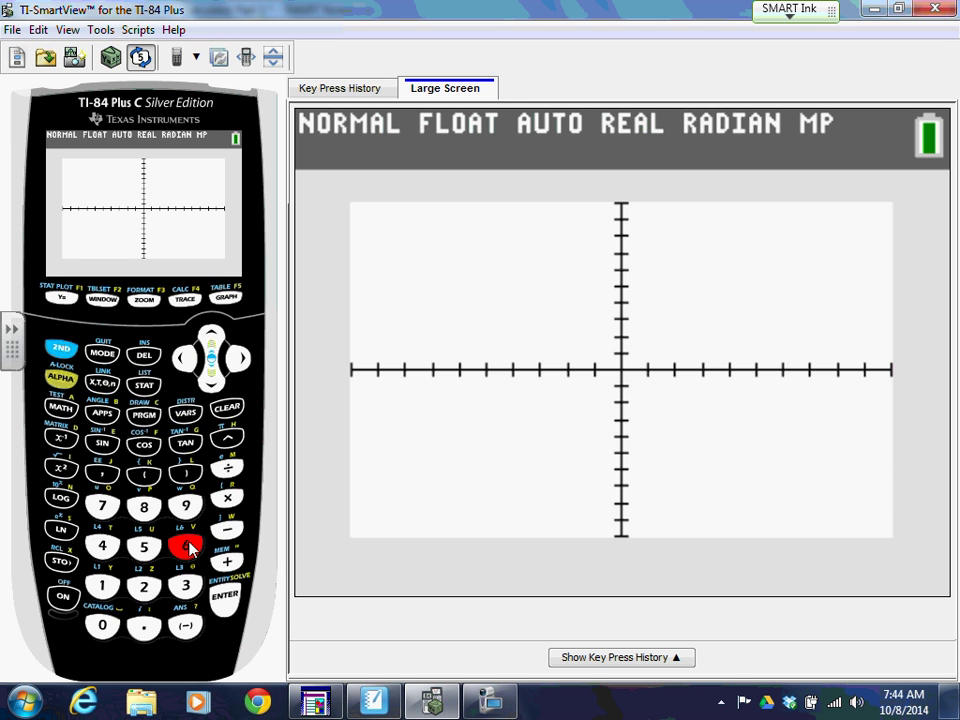
pyautogui.click(144, 304)
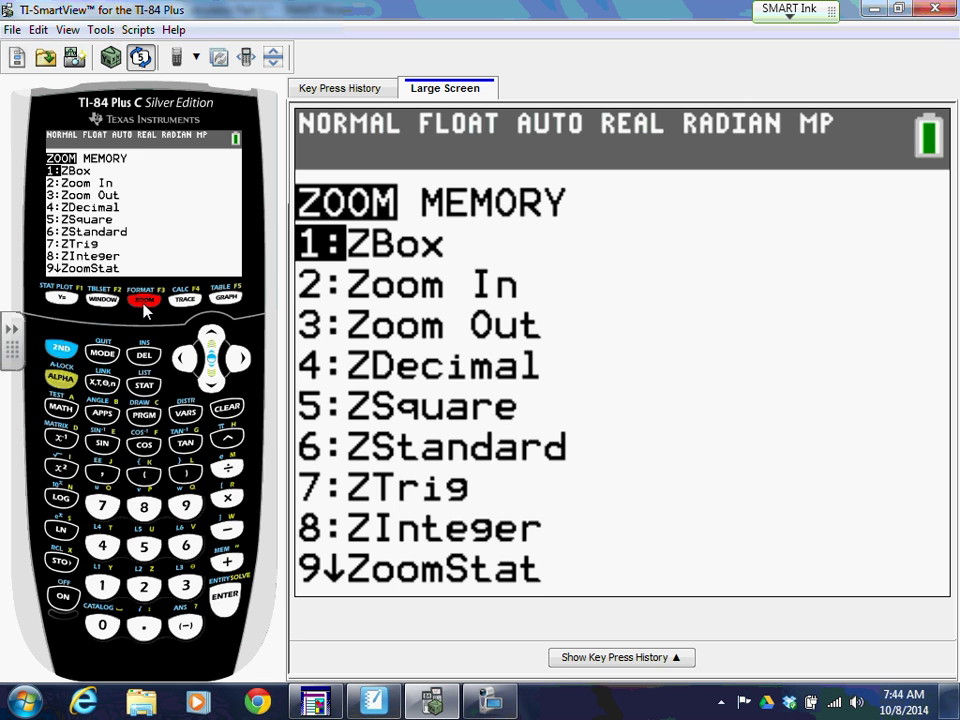
pyautogui.click(184, 505)
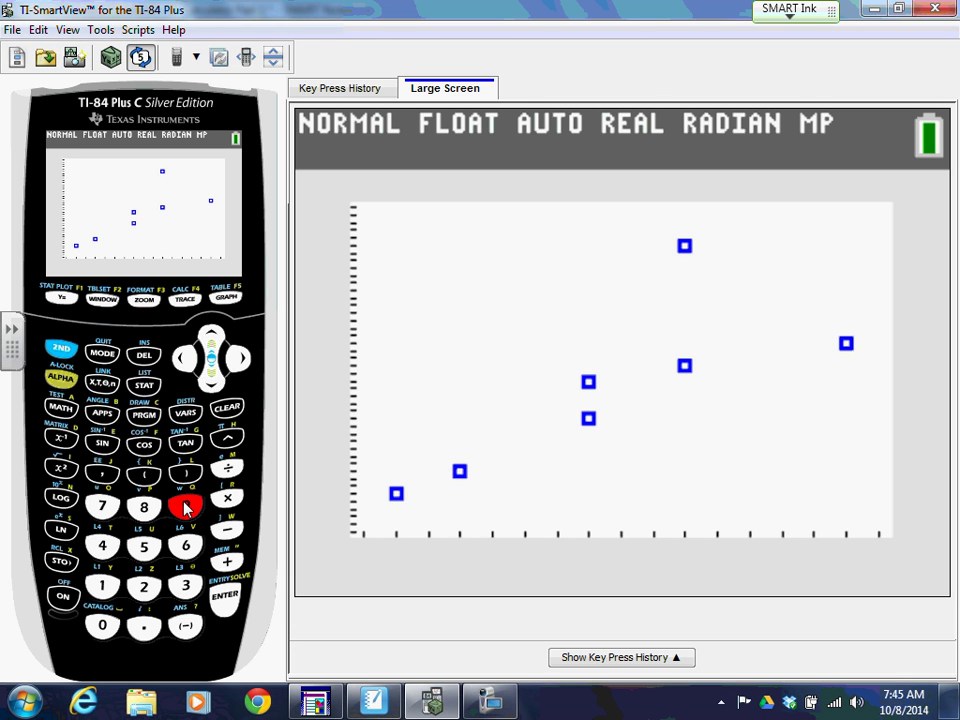
# Trace through the carbs–fat data points, then quit to a blank home screen.
pyautogui.click(186, 300)
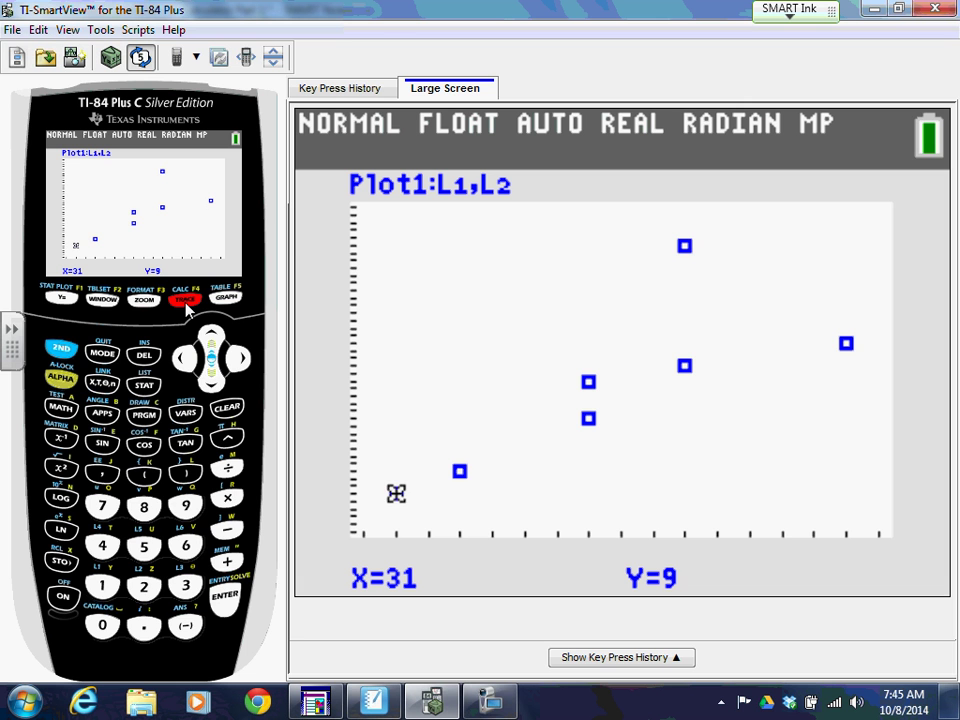
pyautogui.click(237, 360)
pyautogui.click(238, 362)
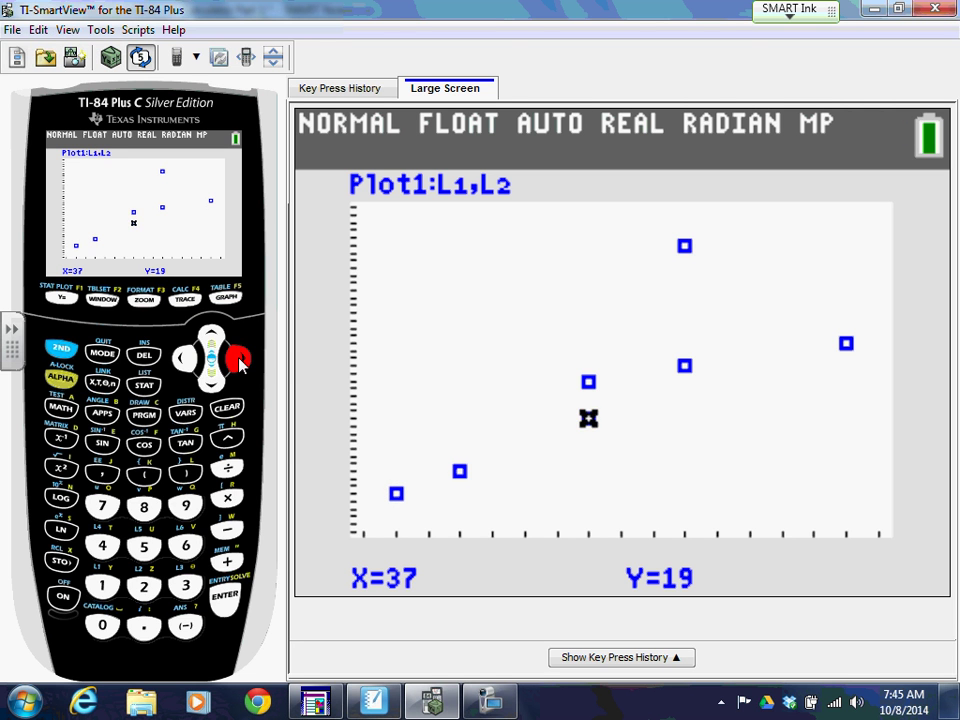
pyautogui.click(239, 363)
pyautogui.click(239, 363)
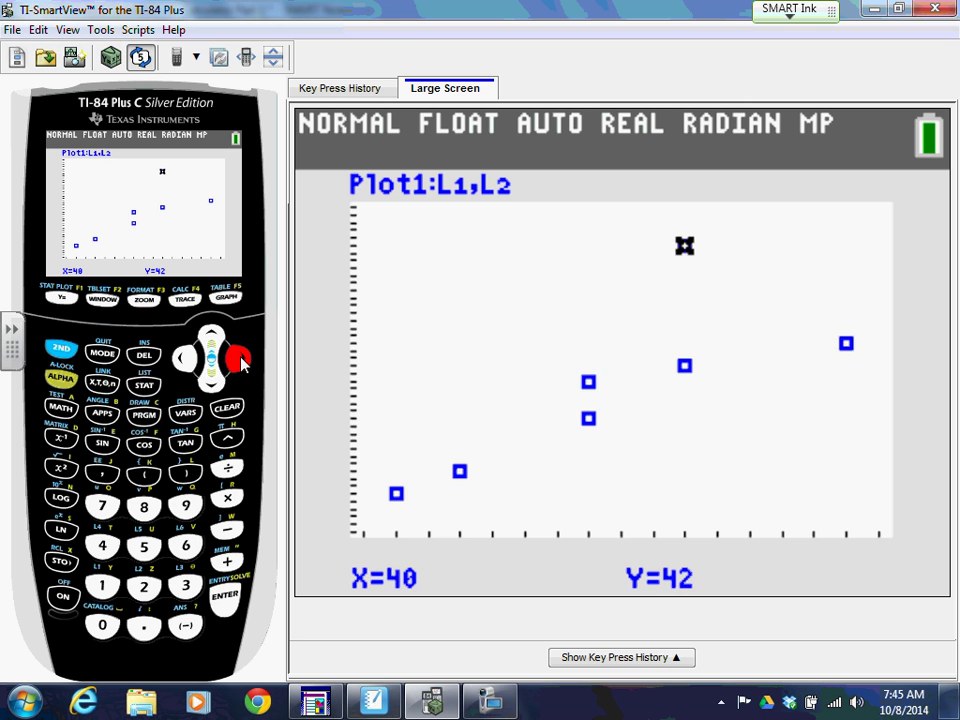
pyautogui.click(240, 364)
pyautogui.click(240, 364)
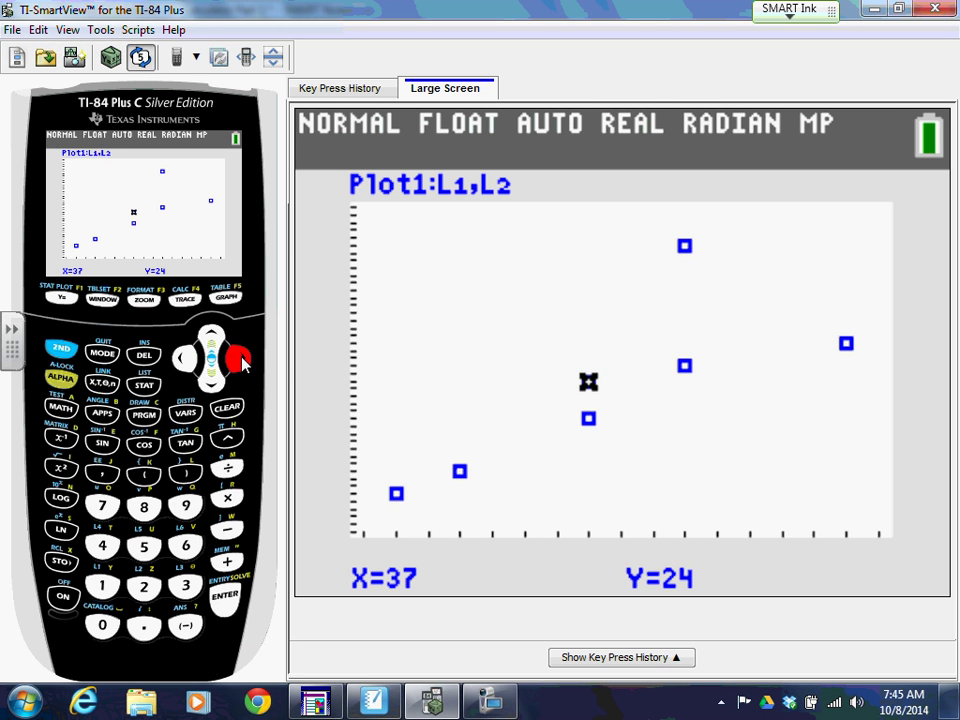
pyautogui.click(186, 362)
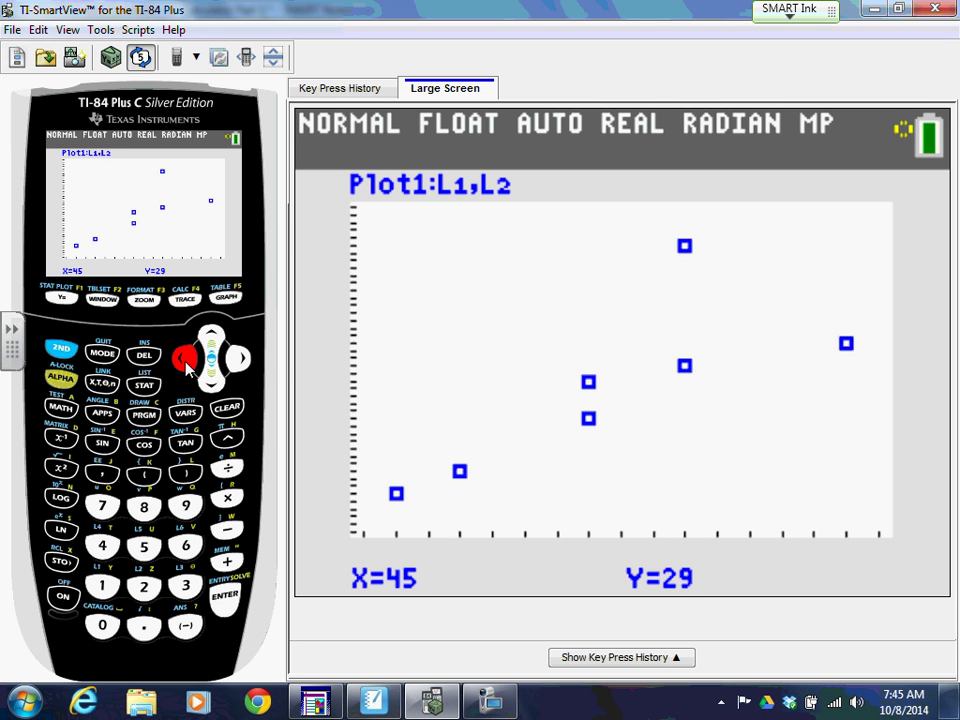
pyautogui.click(187, 364)
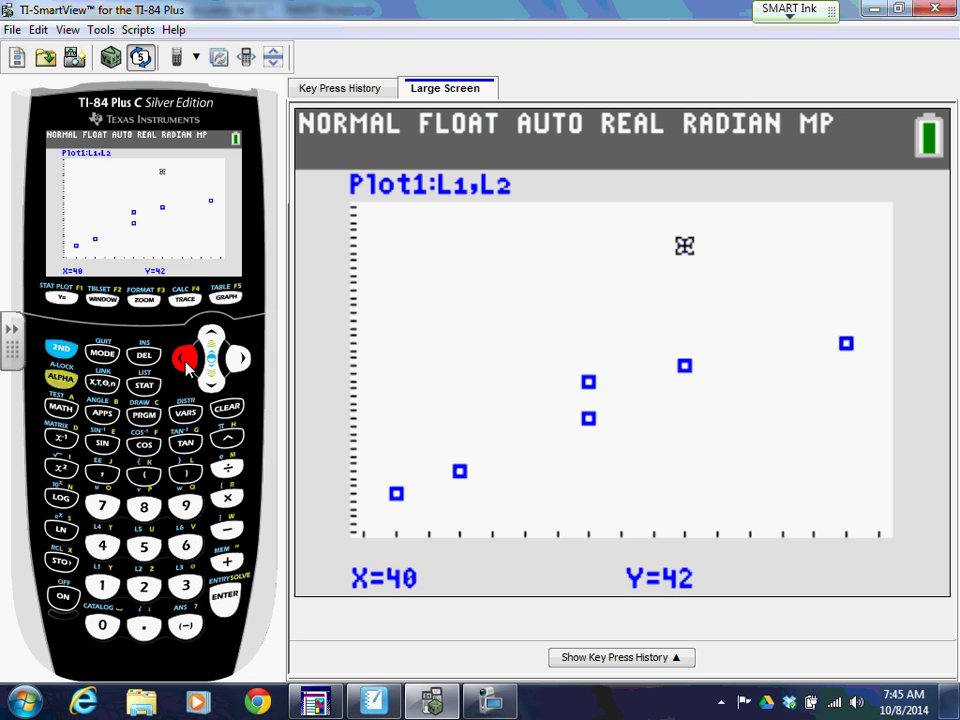
pyautogui.click(62, 351)
pyautogui.click(102, 354)
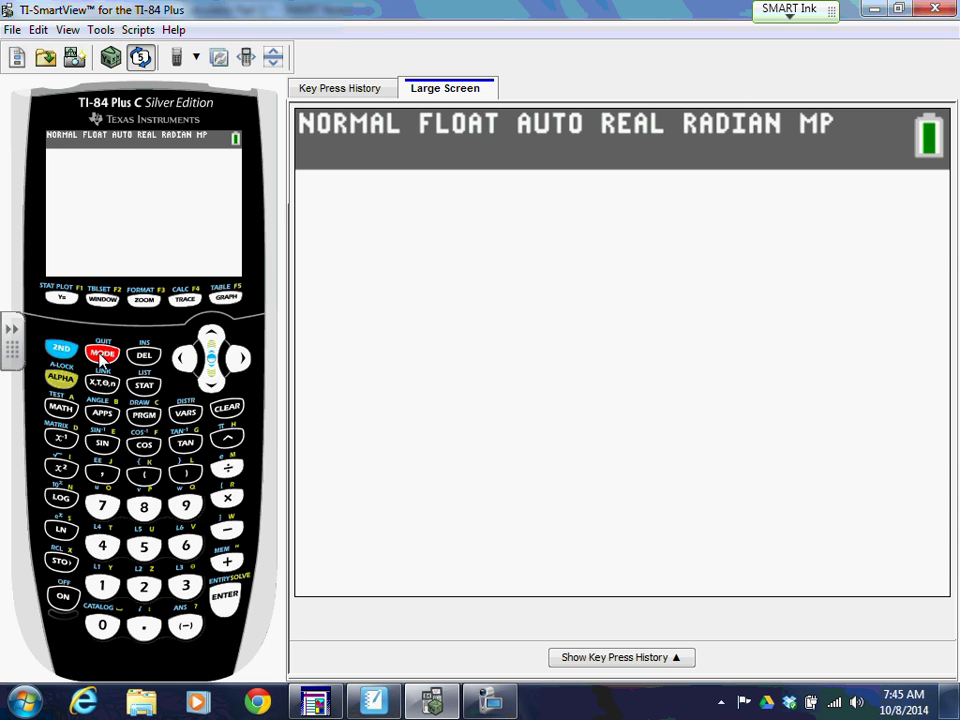
# Open the CATALOG at the D entries and scroll down toward DiagnosticOn.
pyautogui.click(61, 352)
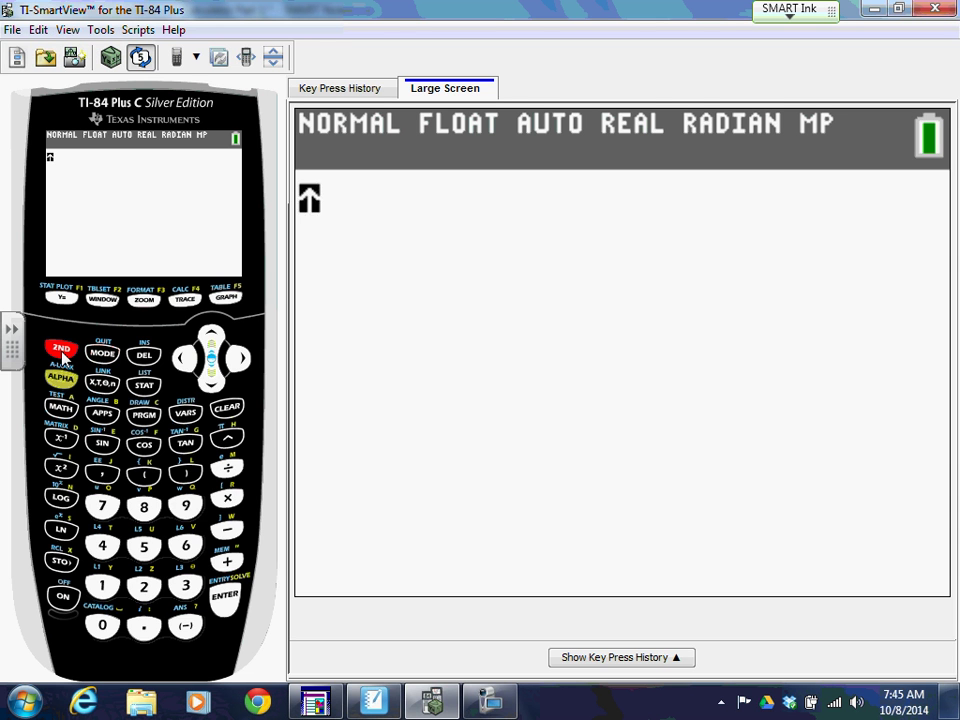
pyautogui.click(103, 625)
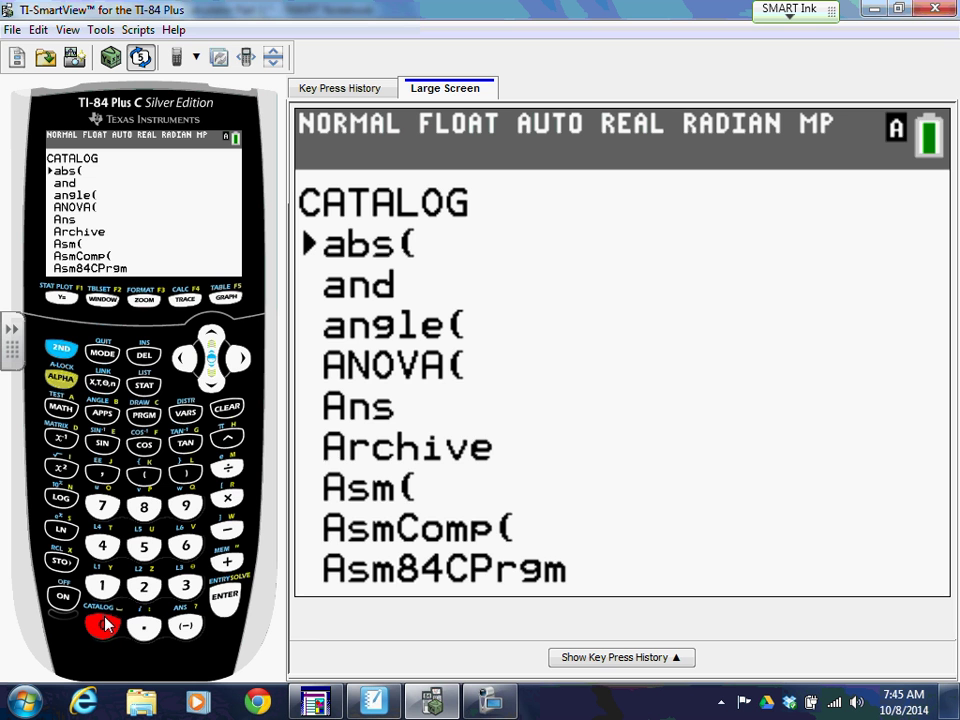
pyautogui.click(61, 437)
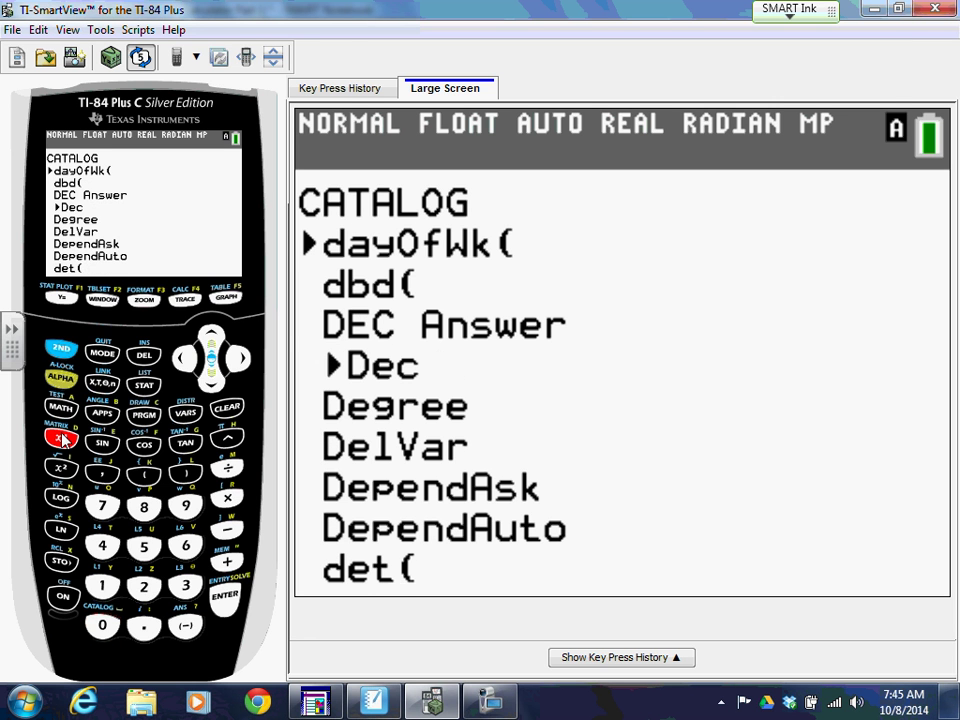
pyautogui.click(209, 380)
pyautogui.click(209, 380)
pyautogui.click(209, 380)
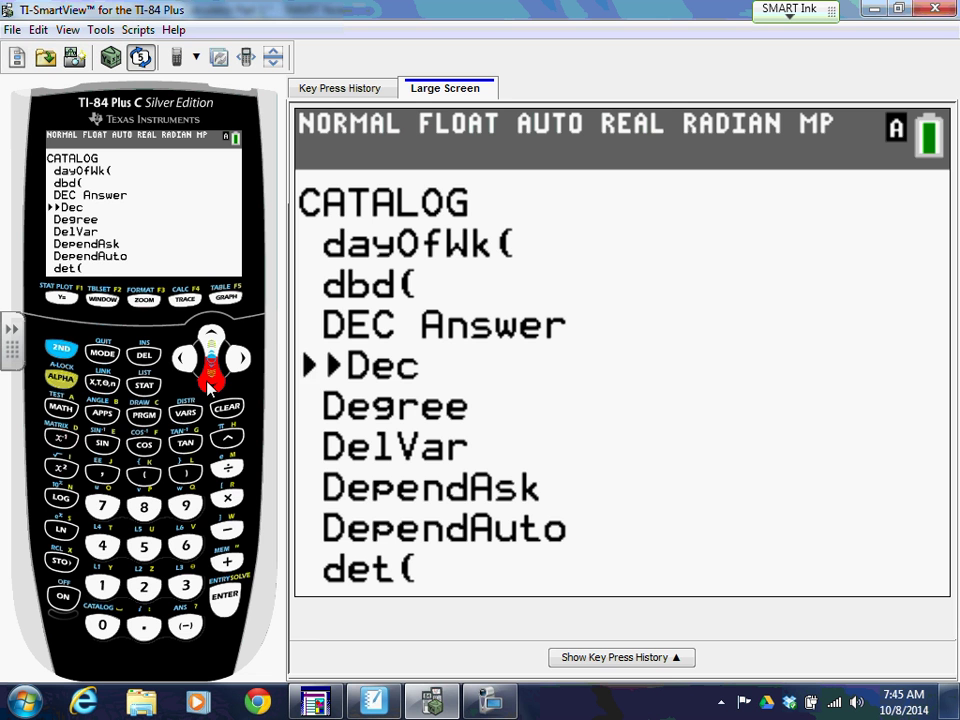
pyautogui.click(209, 380)
pyautogui.click(209, 380)
pyautogui.click(209, 380)
pyautogui.click(209, 380)
pyautogui.click(209, 380)
pyautogui.click(209, 380)
pyautogui.click(209, 380)
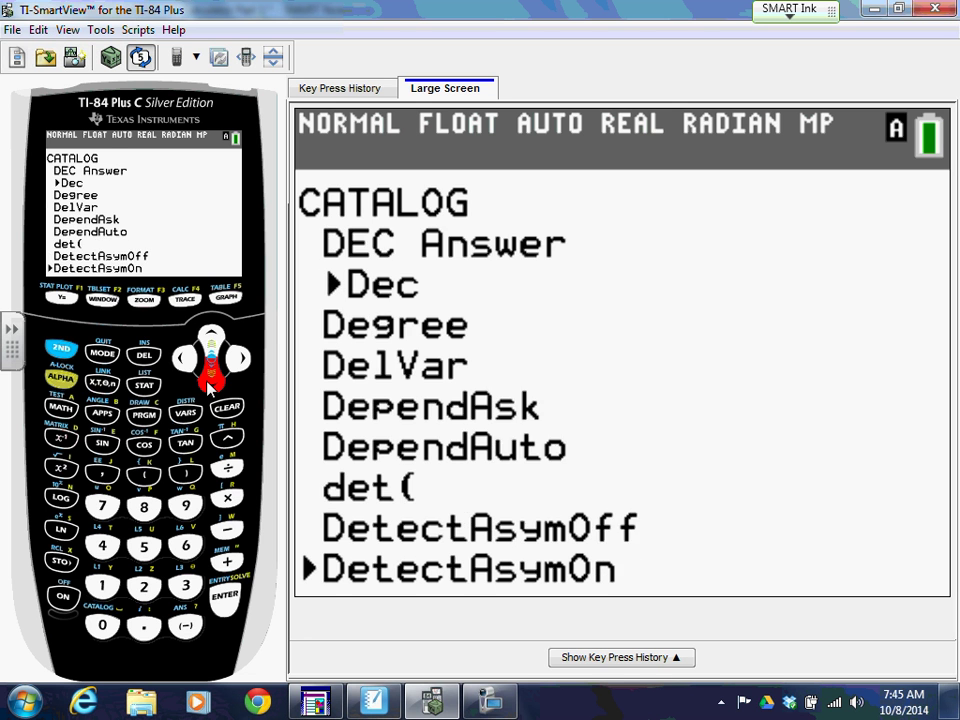
pyautogui.click(209, 380)
pyautogui.click(209, 380)
# Run DiagnosticOn so it reports Done, then bring up the STAT menu.
pyautogui.click(209, 380)
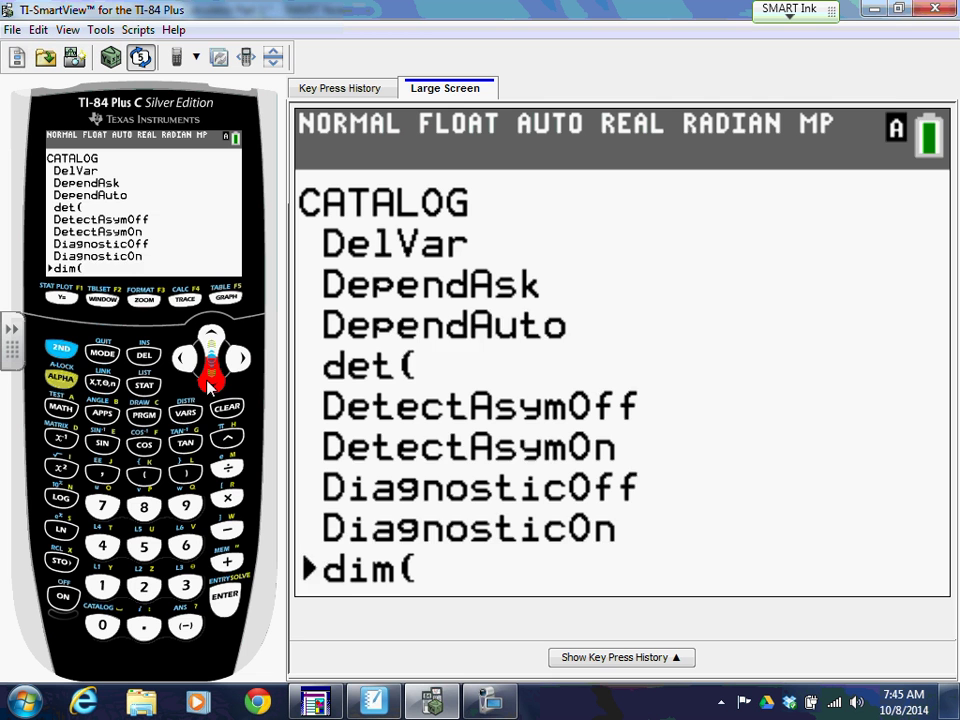
pyautogui.click(209, 380)
pyautogui.click(209, 340)
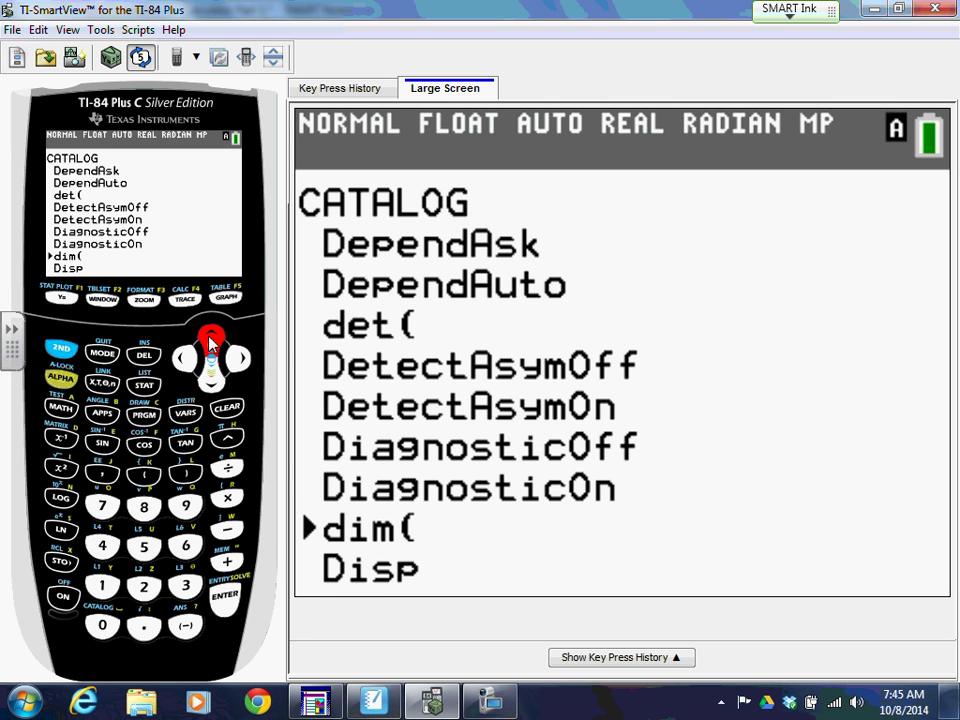
pyautogui.click(209, 340)
pyautogui.click(226, 596)
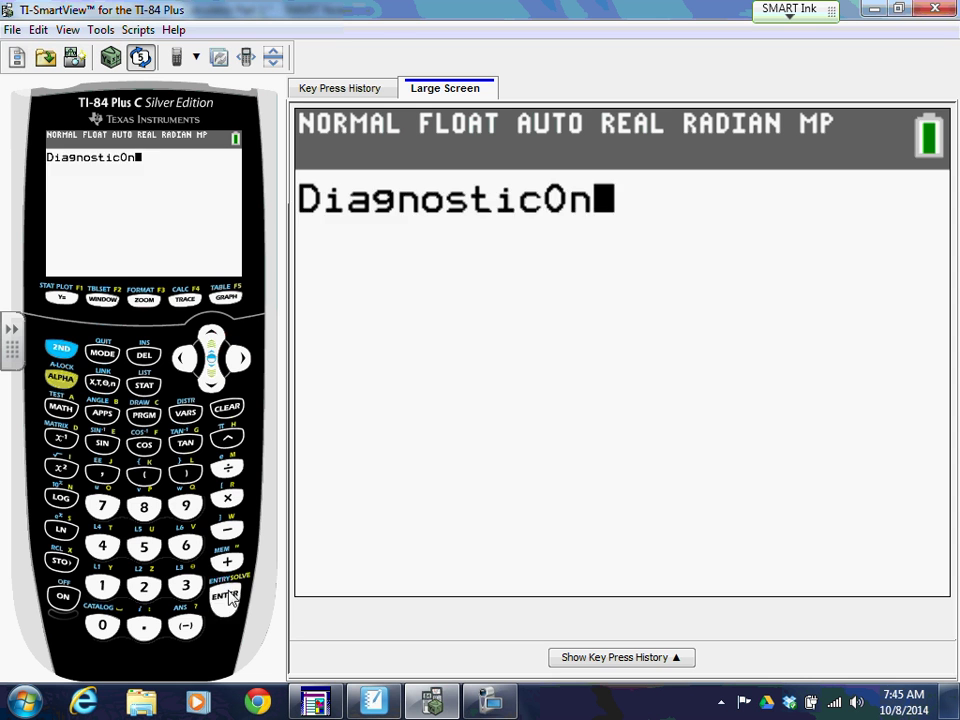
pyautogui.click(226, 596)
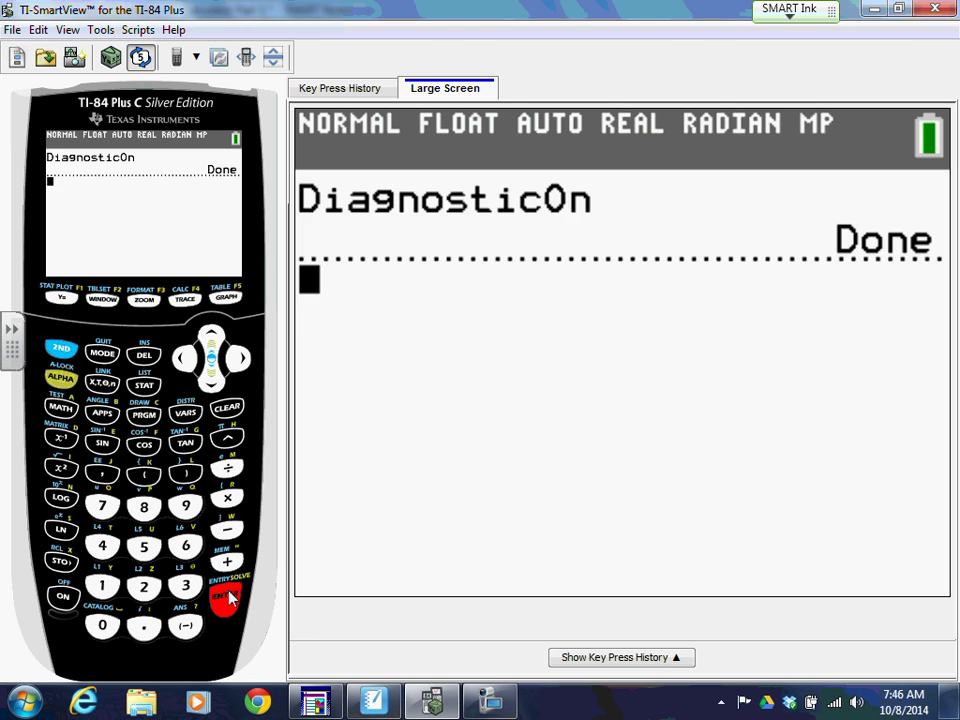
pyautogui.click(143, 386)
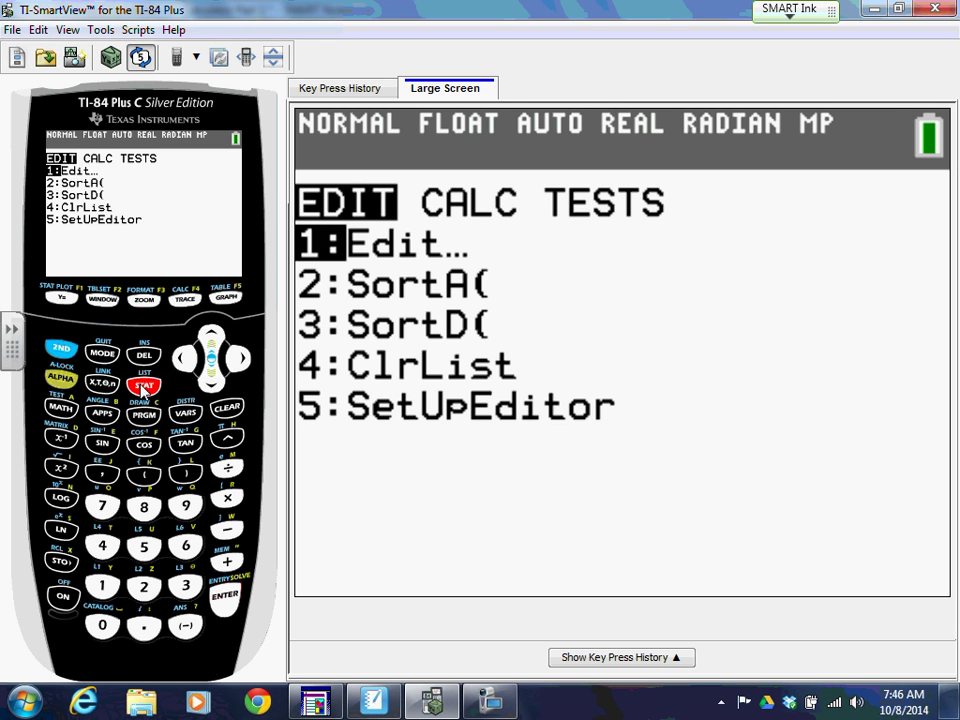
# Switch to the CALC list and circle LinReg(ax+b) and LinReg(a+bx) in blue ink.
pyautogui.click(238, 360)
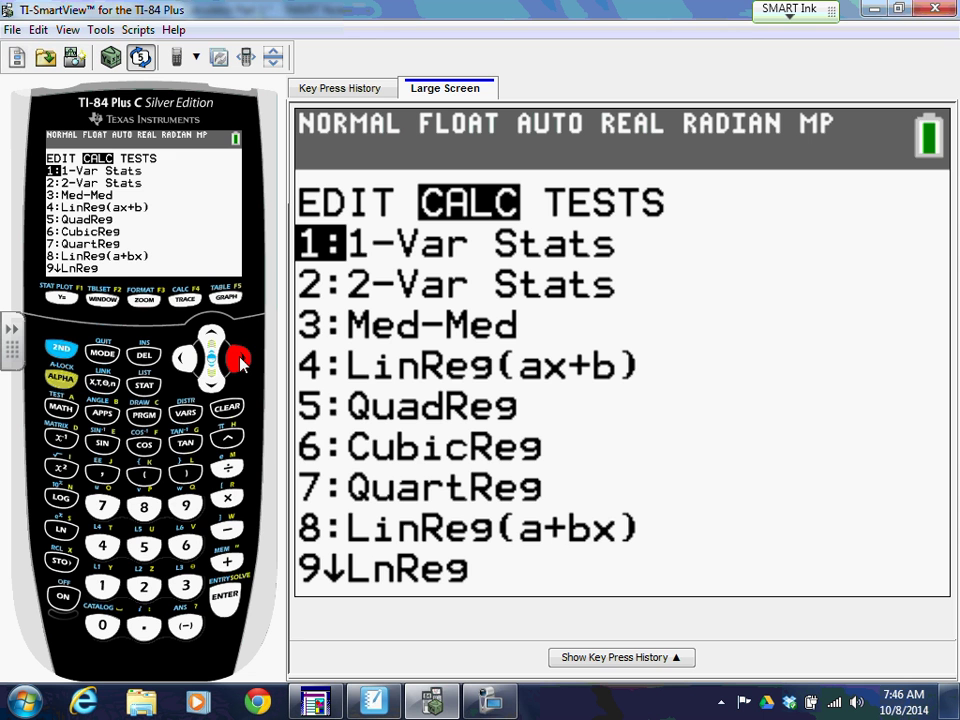
pyautogui.moveTo(482, 342)
pyautogui.mouseDown()
pyautogui.moveTo(354, 342)
pyautogui.moveTo(450, 382)
pyautogui.moveTo(520, 392)
pyautogui.moveTo(440, 352)
pyautogui.mouseUp()
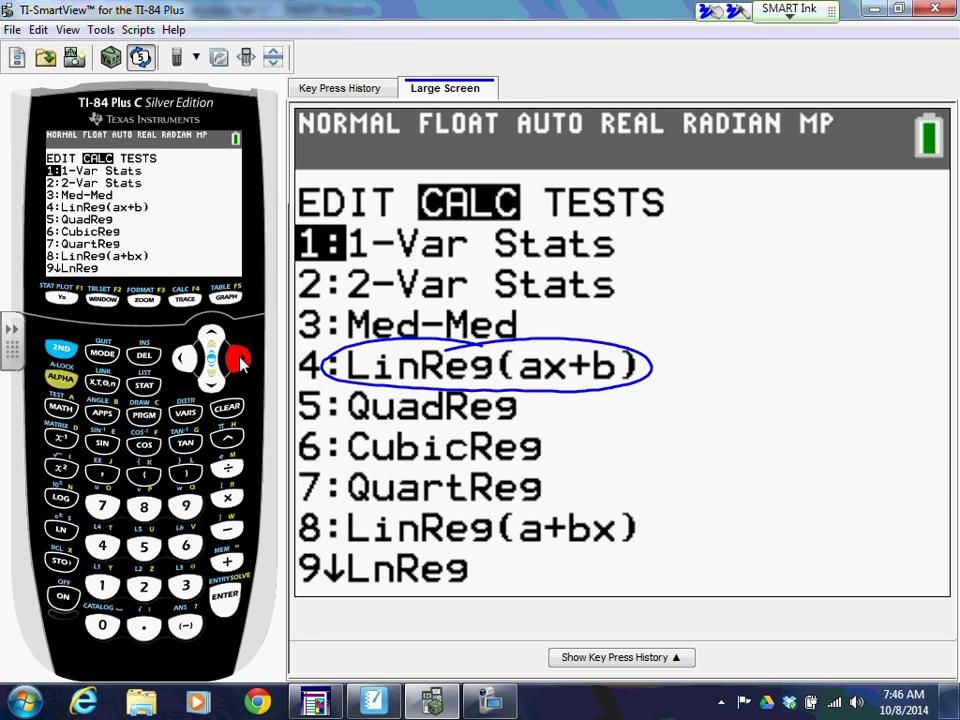
pyautogui.moveTo(495, 503)
pyautogui.mouseDown()
pyautogui.moveTo(378, 505)
pyautogui.moveTo(340, 538)
pyautogui.moveTo(640, 543)
pyautogui.moveTo(655, 522)
pyautogui.moveTo(540, 497)
pyautogui.mouseUp()
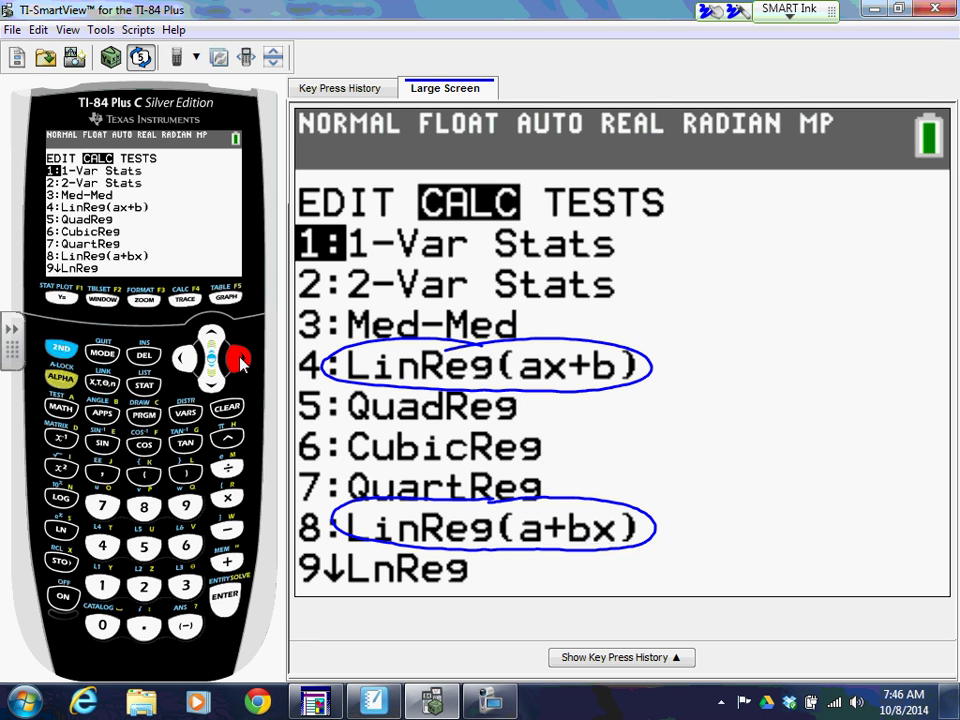
# Label LinReg(ax+b) as y=mx+b, add an arrow to LinReg(a+bx), and choose LinReg(ax+b).
pyautogui.moveTo(617, 312)
pyautogui.mouseDown()
pyautogui.moveTo(587, 332)
pyautogui.moveTo(639, 312)
pyautogui.moveTo(640, 331)
pyautogui.moveTo(673, 324)
pyautogui.moveTo(675, 300)
pyautogui.moveTo(735, 308)
pyautogui.mouseUp()
pyautogui.moveTo(735, 294)
pyautogui.mouseDown()
pyautogui.moveTo(720, 309)
pyautogui.moveTo(760, 300)
pyautogui.mouseUp()
pyautogui.moveTo(751, 290)
pyautogui.mouseDown()
pyautogui.moveTo(751, 310)
pyautogui.moveTo(779, 311)
pyautogui.mouseUp()
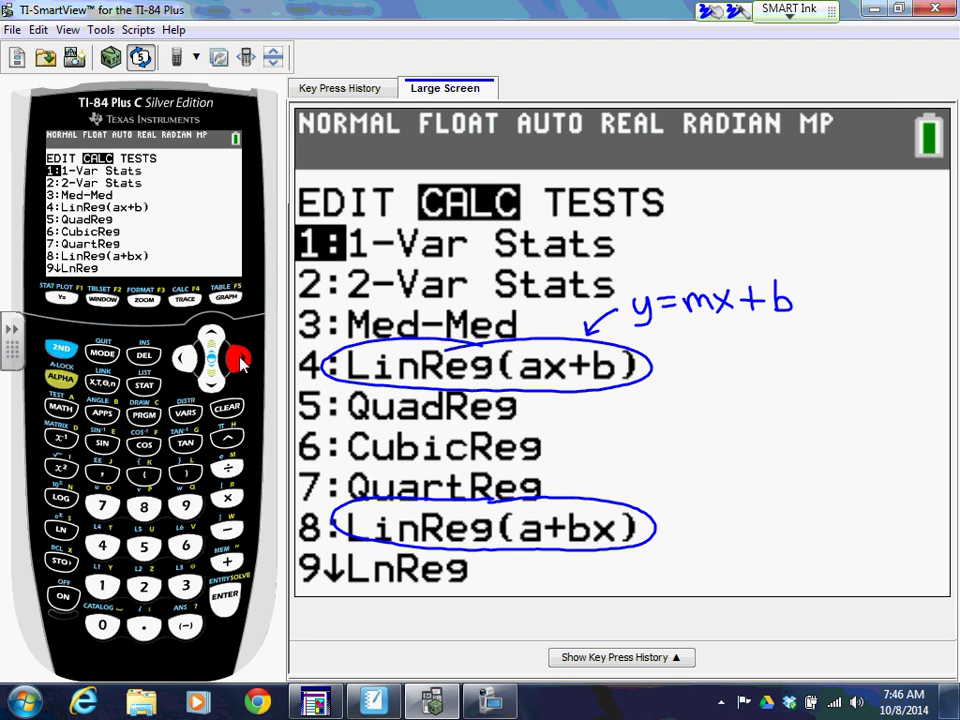
pyautogui.moveTo(645, 468)
pyautogui.mouseDown()
pyautogui.moveTo(613, 466)
pyautogui.moveTo(597, 487)
pyautogui.moveTo(614, 488)
pyautogui.mouseUp()
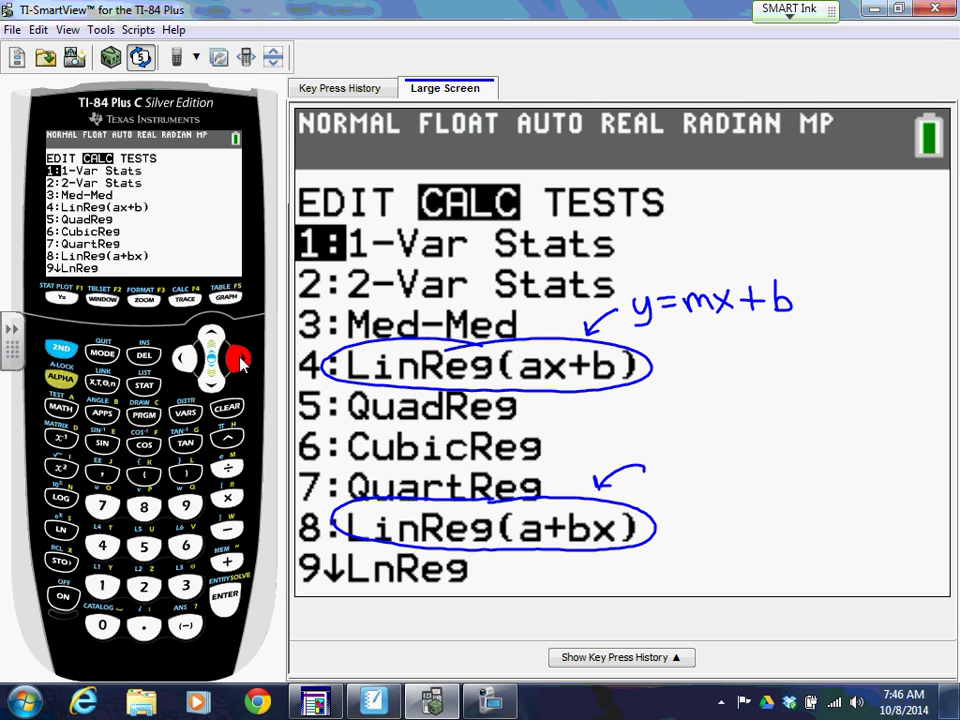
pyautogui.click(103, 546)
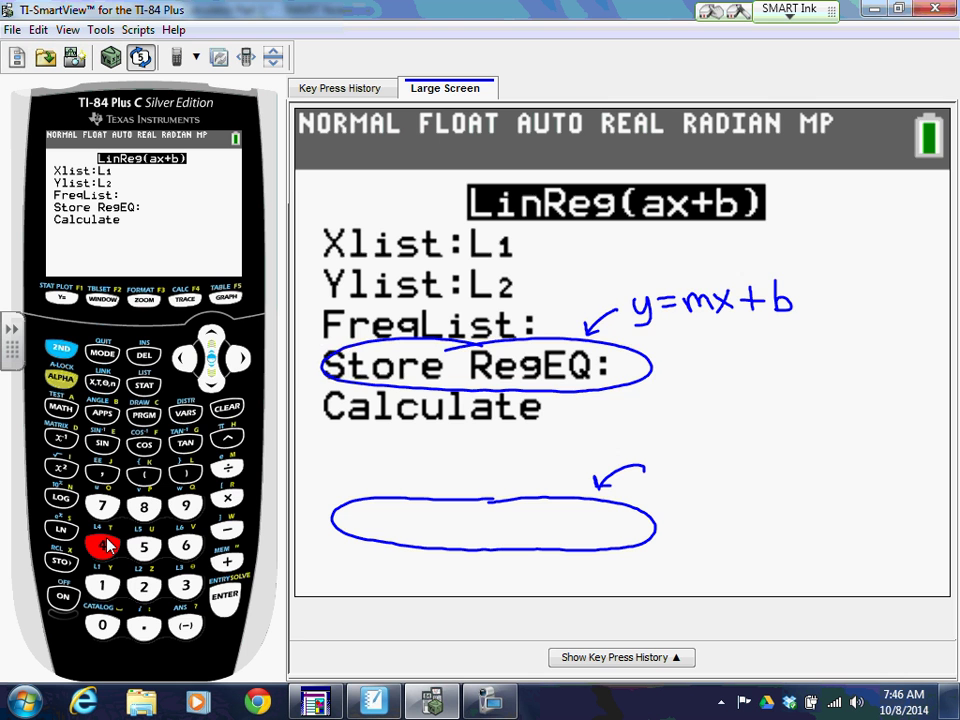
# In red ink, mark Store RegEQ and Calculate, circle the title, and underline L1 and L2.
pyautogui.moveTo(358, 381)
pyautogui.mouseDown()
pyautogui.moveTo(721, 384)
pyautogui.moveTo(614, 350)
pyautogui.moveTo(447, 357)
pyautogui.moveTo(339, 389)
pyautogui.moveTo(485, 396)
pyautogui.moveTo(646, 382)
pyautogui.moveTo(524, 338)
pyautogui.moveTo(686, 302)
pyautogui.moveTo(839, 325)
pyautogui.moveTo(808, 370)
pyautogui.moveTo(583, 488)
pyautogui.moveTo(341, 505)
pyautogui.moveTo(359, 541)
pyautogui.moveTo(463, 549)
pyautogui.moveTo(640, 538)
pyautogui.moveTo(570, 506)
pyautogui.mouseUp()
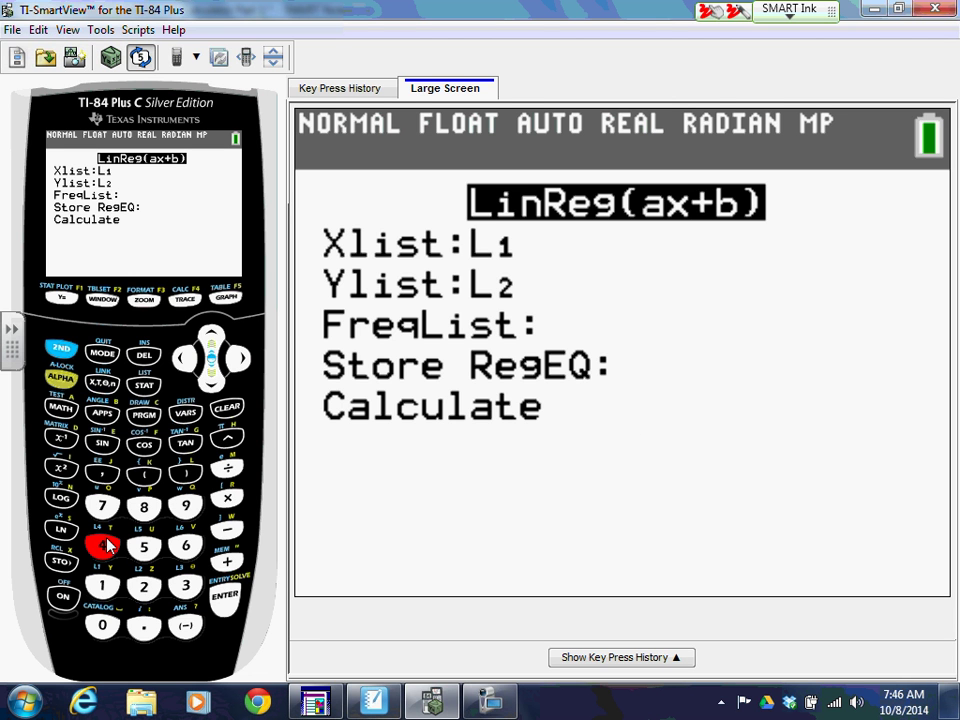
pyautogui.moveTo(620, 410); pyautogui.dragTo(640, 431)
pyautogui.moveTo(648, 418)
pyautogui.mouseDown()
pyautogui.moveTo(649, 428)
pyautogui.moveTo(688, 432)
pyautogui.mouseUp()
pyautogui.moveTo(572, 181)
pyautogui.mouseDown()
pyautogui.moveTo(465, 186)
pyautogui.moveTo(458, 214)
pyautogui.moveTo(492, 227)
pyautogui.moveTo(748, 233)
pyautogui.moveTo(755, 195)
pyautogui.moveTo(612, 168)
pyautogui.moveTo(560, 172)
pyautogui.mouseUp()
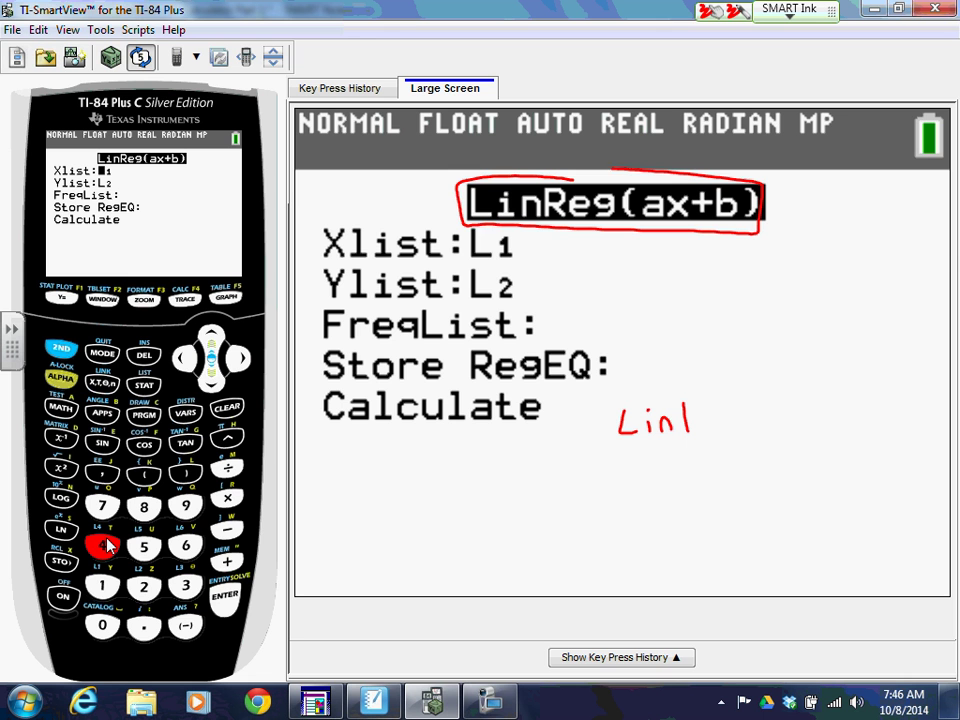
pyautogui.moveTo(468, 262); pyautogui.dragTo(516, 258)
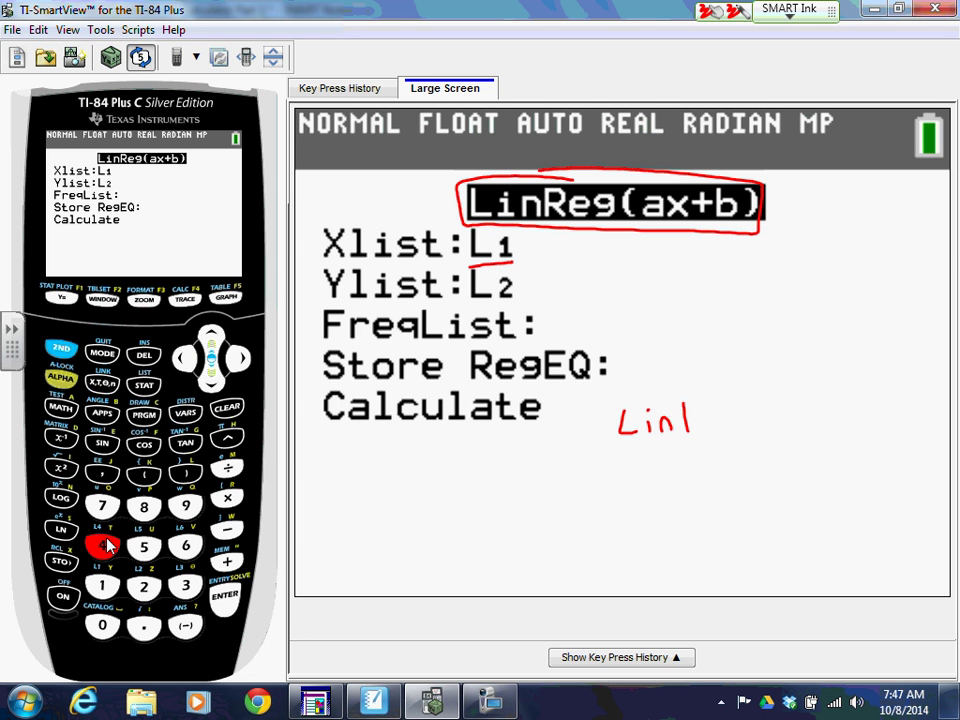
pyautogui.moveTo(466, 306); pyautogui.dragTo(514, 298)
# Write 'L1, L2,' with boxed '2nd 1' keystrokes, and dash FreqList and Store RegEQ.
pyautogui.moveTo(787, 192); pyautogui.dragTo(810, 215)
pyautogui.moveTo(796, 266)
pyautogui.mouseDown()
pyautogui.moveTo(796, 232)
pyautogui.moveTo(803, 240)
pyautogui.mouseUp()
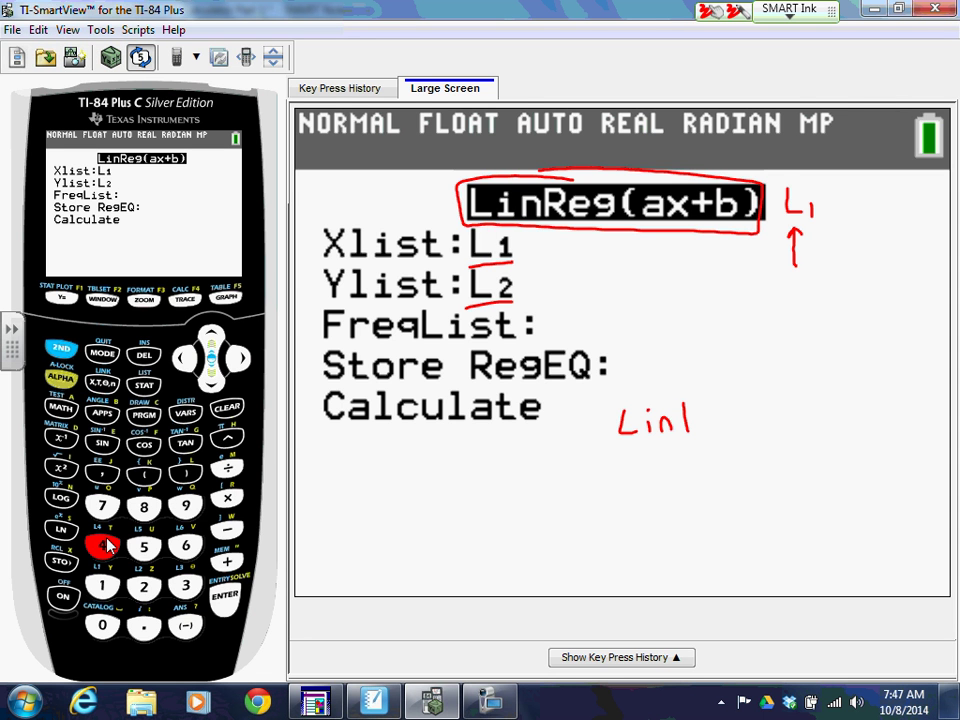
pyautogui.moveTo(739, 291)
pyautogui.mouseDown()
pyautogui.moveTo(745, 301)
pyautogui.moveTo(789, 302)
pyautogui.mouseUp()
pyautogui.moveTo(725, 285)
pyautogui.mouseDown()
pyautogui.moveTo(806, 312)
pyautogui.moveTo(730, 284)
pyautogui.mouseUp()
pyautogui.moveTo(815, 290)
pyautogui.mouseDown()
pyautogui.moveTo(829, 305)
pyautogui.moveTo(823, 312)
pyautogui.mouseUp()
pyautogui.moveTo(848, 283)
pyautogui.mouseDown()
pyautogui.moveTo(846, 310)
pyautogui.moveTo(849, 283)
pyautogui.mouseUp()
pyautogui.moveTo(838, 214); pyautogui.dragTo(836, 226)
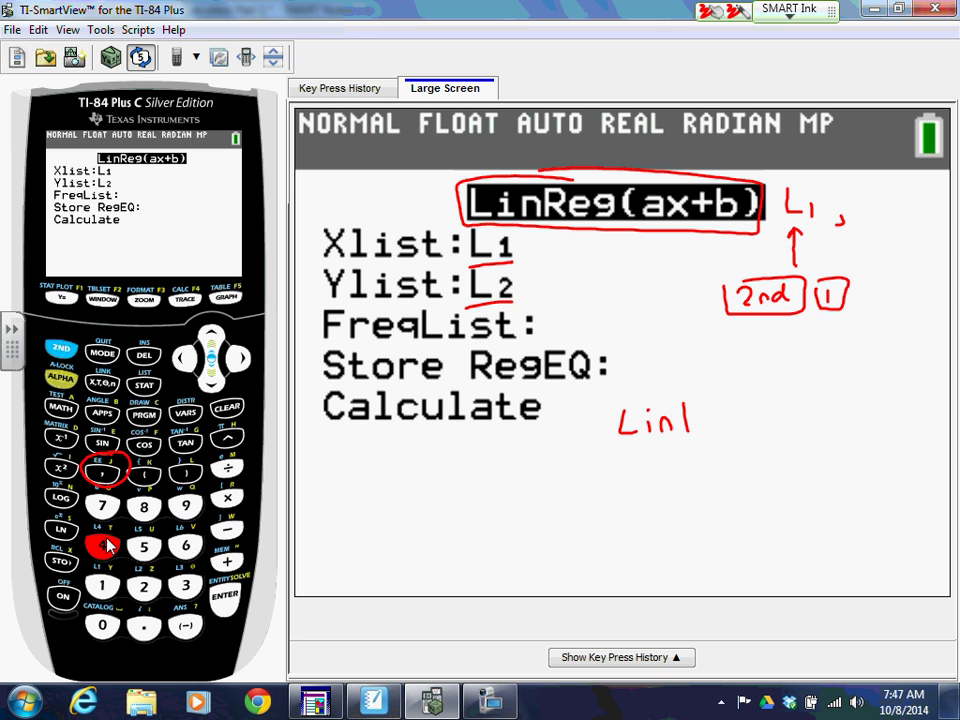
pyautogui.moveTo(857, 196)
pyautogui.mouseDown()
pyautogui.moveTo(866, 213)
pyautogui.moveTo(889, 211)
pyautogui.mouseUp()
pyautogui.moveTo(893, 207); pyautogui.dragTo(889, 216)
pyautogui.moveTo(540, 325); pyautogui.dragTo(580, 322)
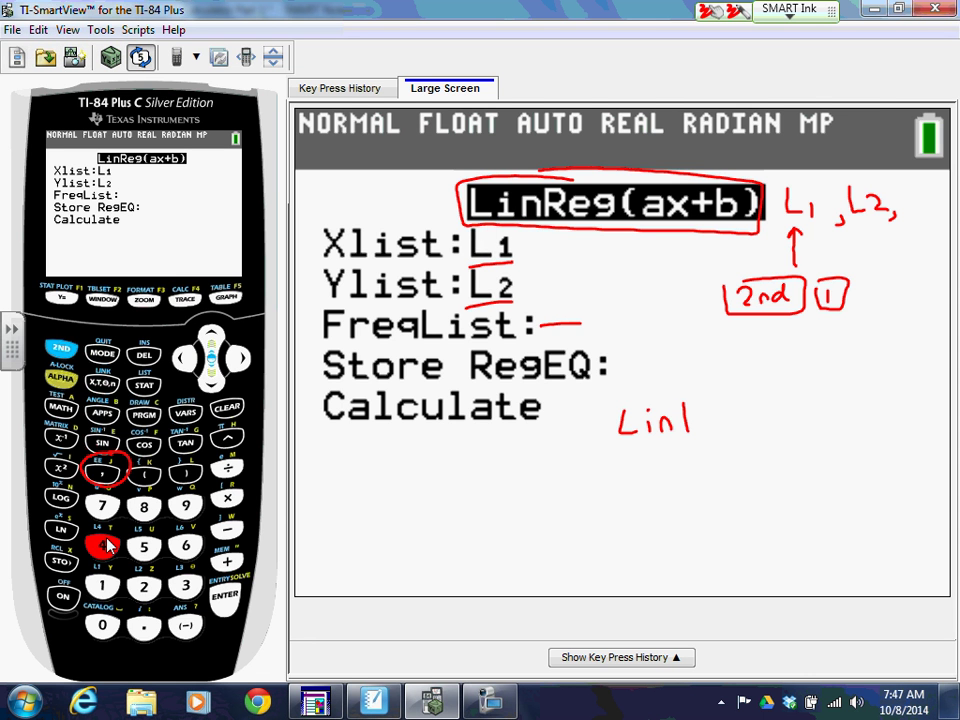
pyautogui.moveTo(600, 369); pyautogui.dragTo(660, 376)
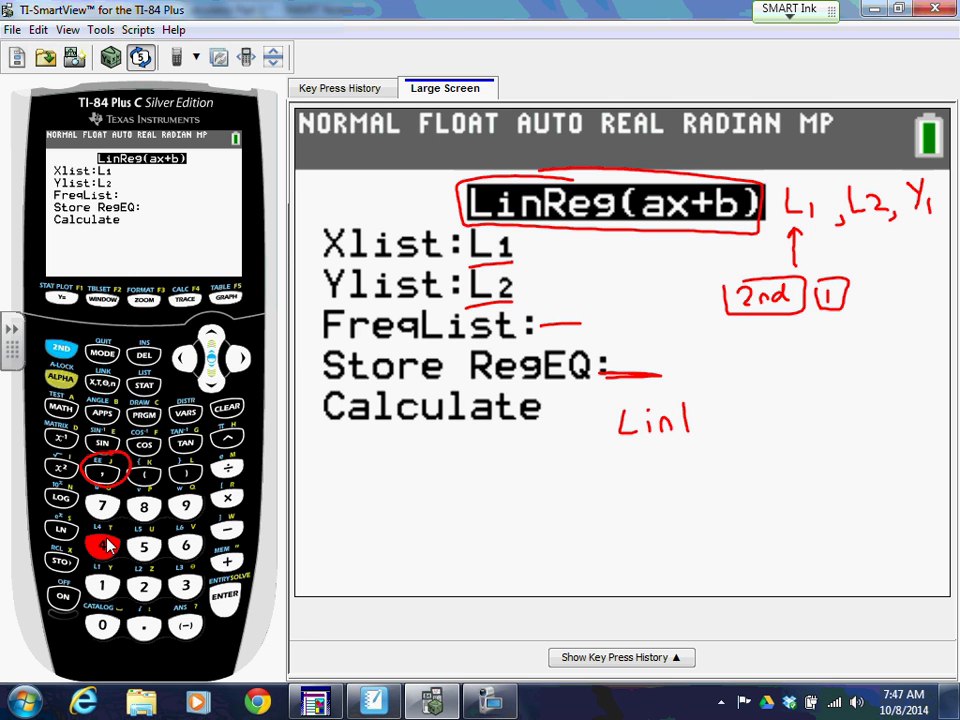
# Preview VARS > Y-VARS > Function, then set Xlist to L1 with 2nd 1.
pyautogui.click(187, 414)
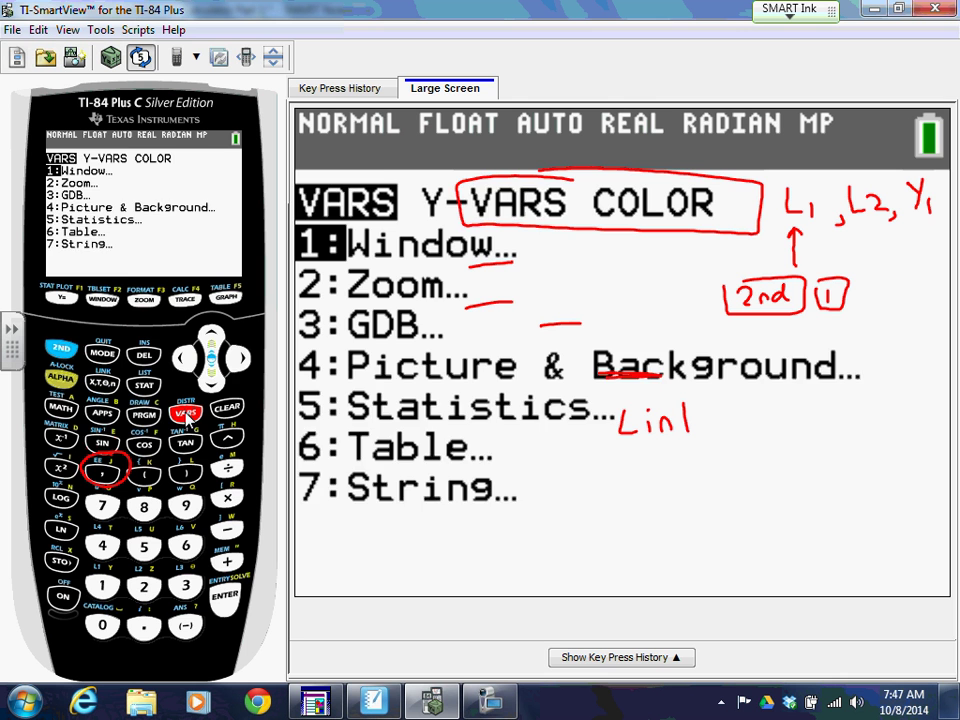
pyautogui.click(239, 358)
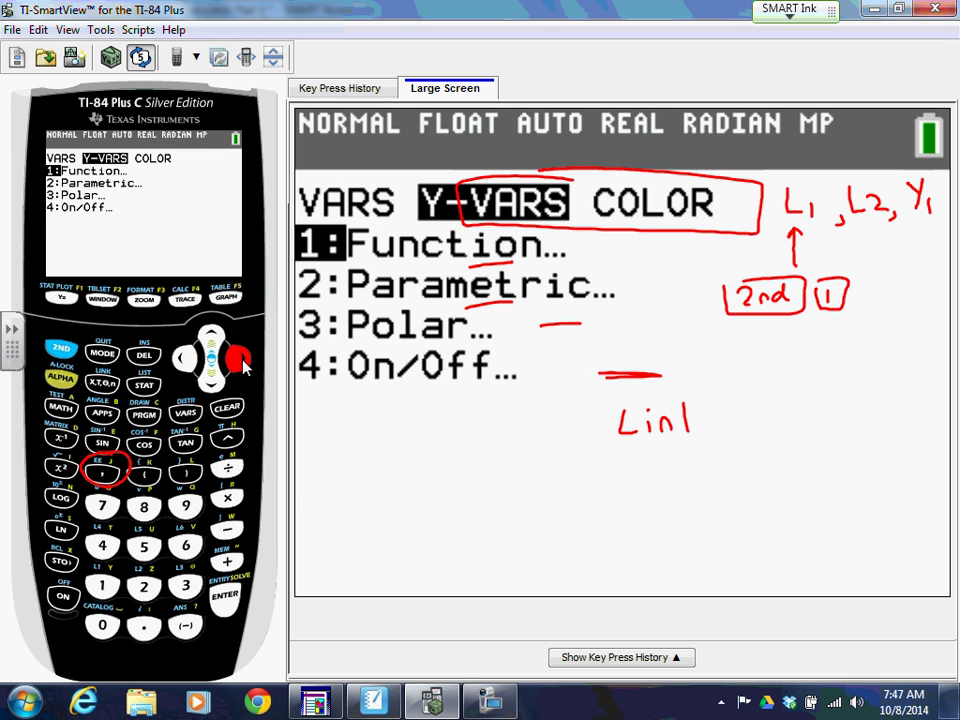
pyautogui.click(226, 596)
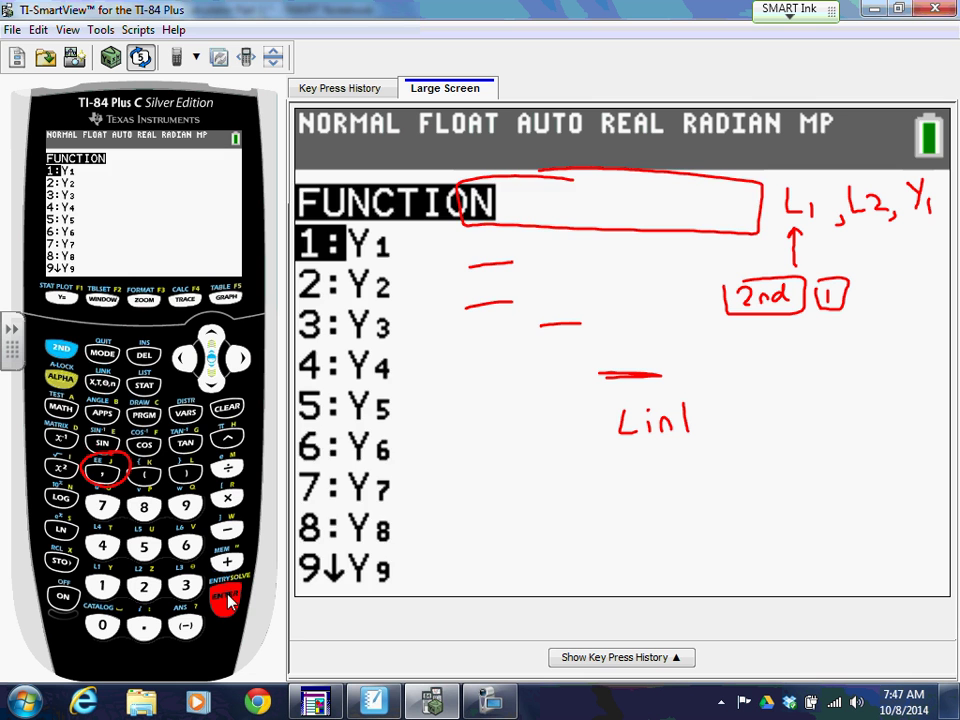
pyautogui.click(226, 596)
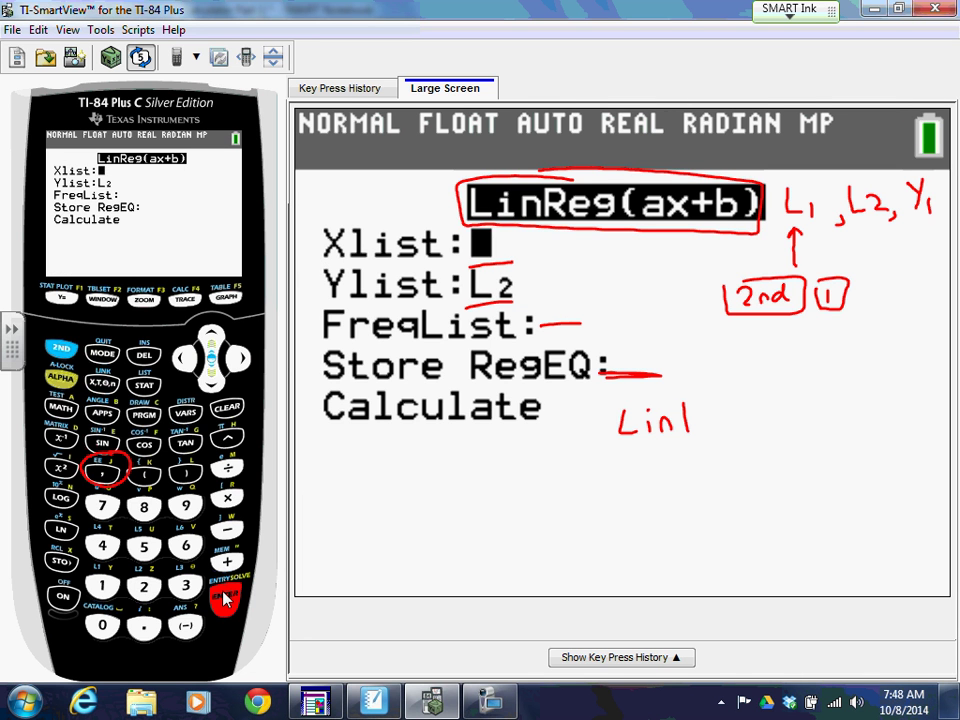
pyautogui.click(61, 350)
pyautogui.click(107, 586)
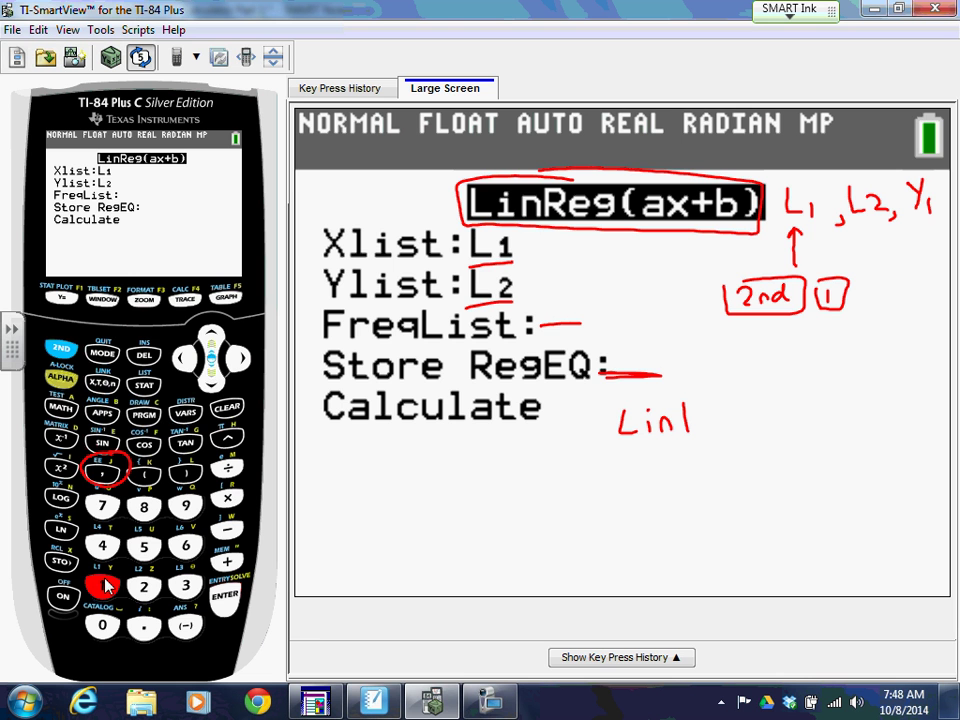
# Set Store RegEQ to Y1 and paste LinReg(ax+b) L1,L2,Y1 to the home screen.
pyautogui.click(211, 380)
pyautogui.click(211, 380)
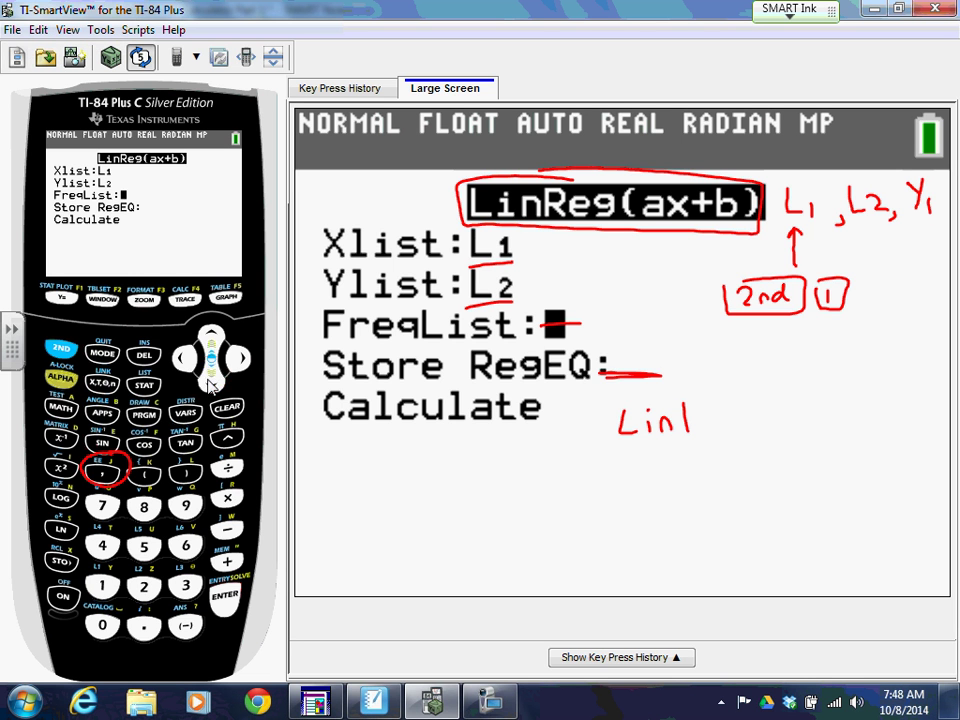
pyautogui.click(210, 380)
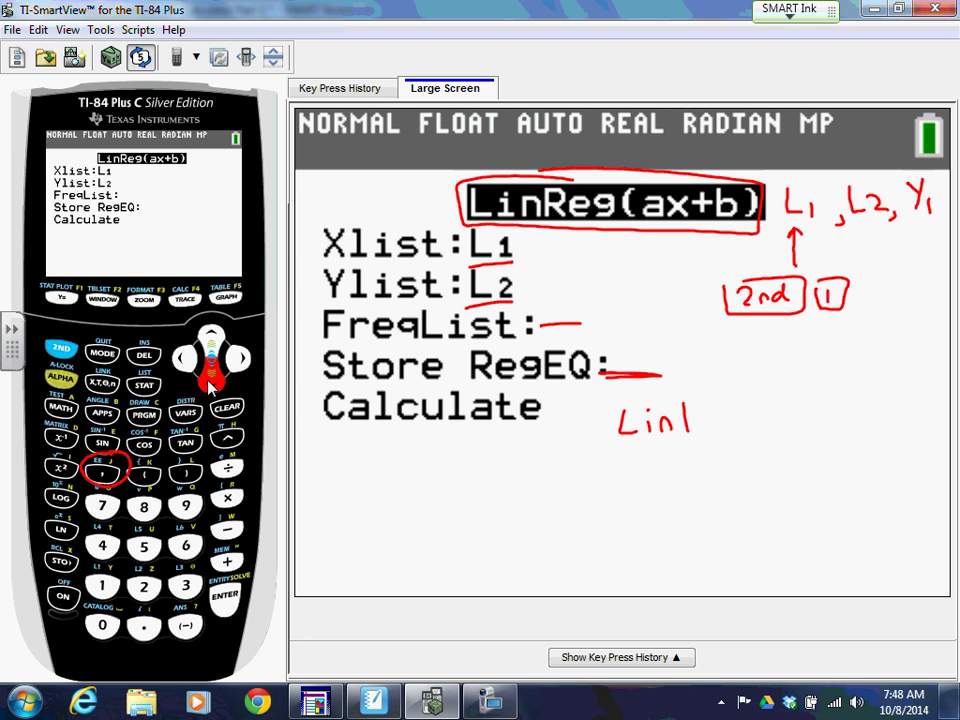
pyautogui.click(185, 413)
pyautogui.click(238, 358)
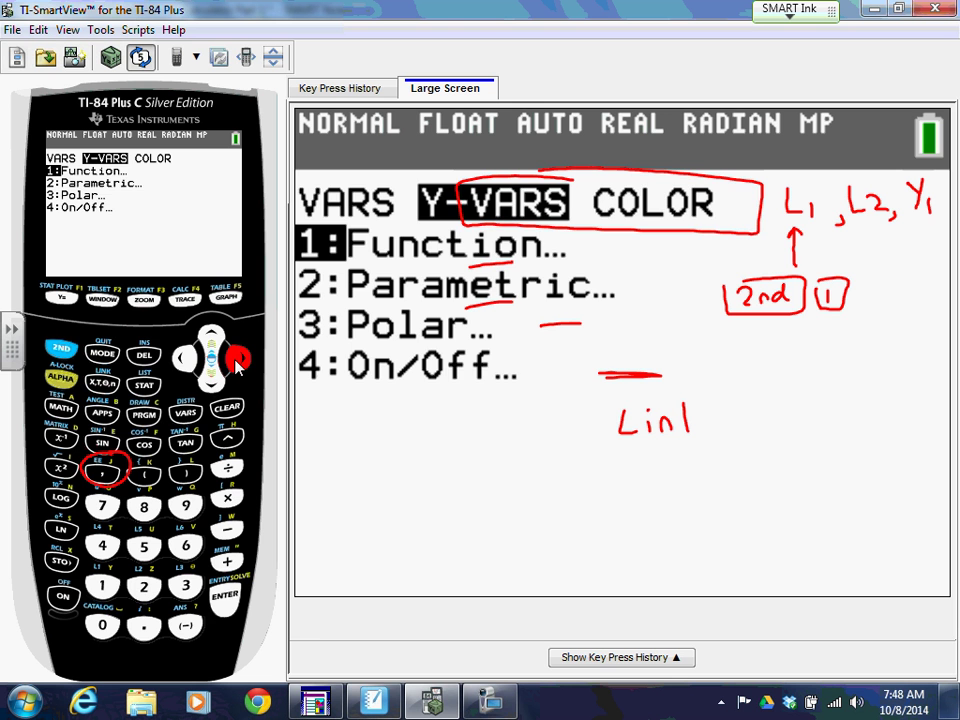
pyautogui.click(225, 596)
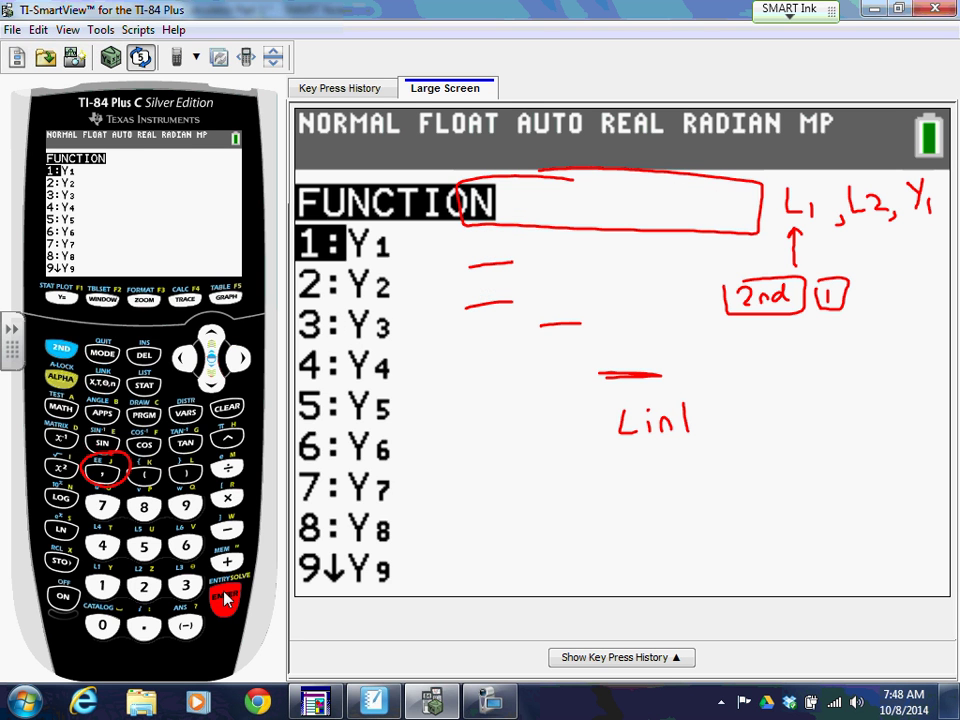
pyautogui.click(225, 596)
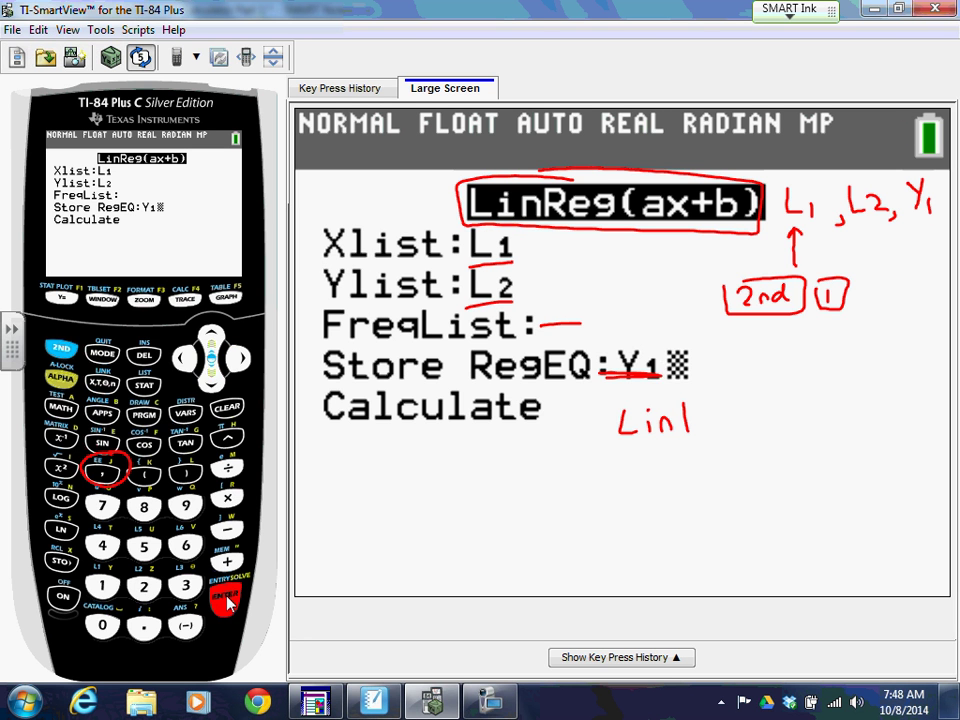
pyautogui.click(210, 384)
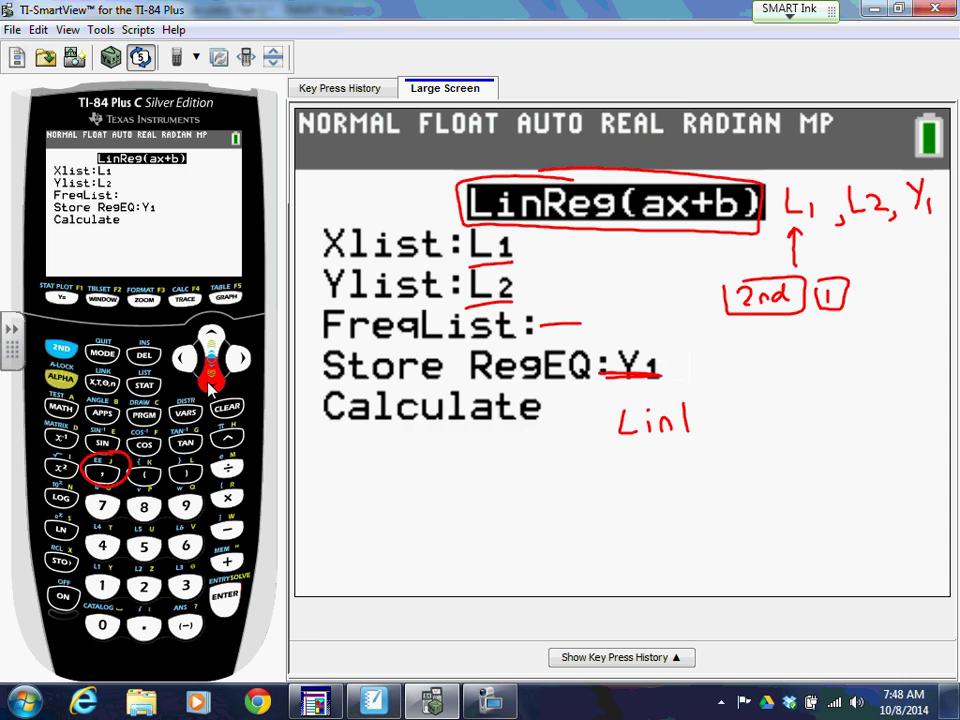
pyautogui.click(225, 596)
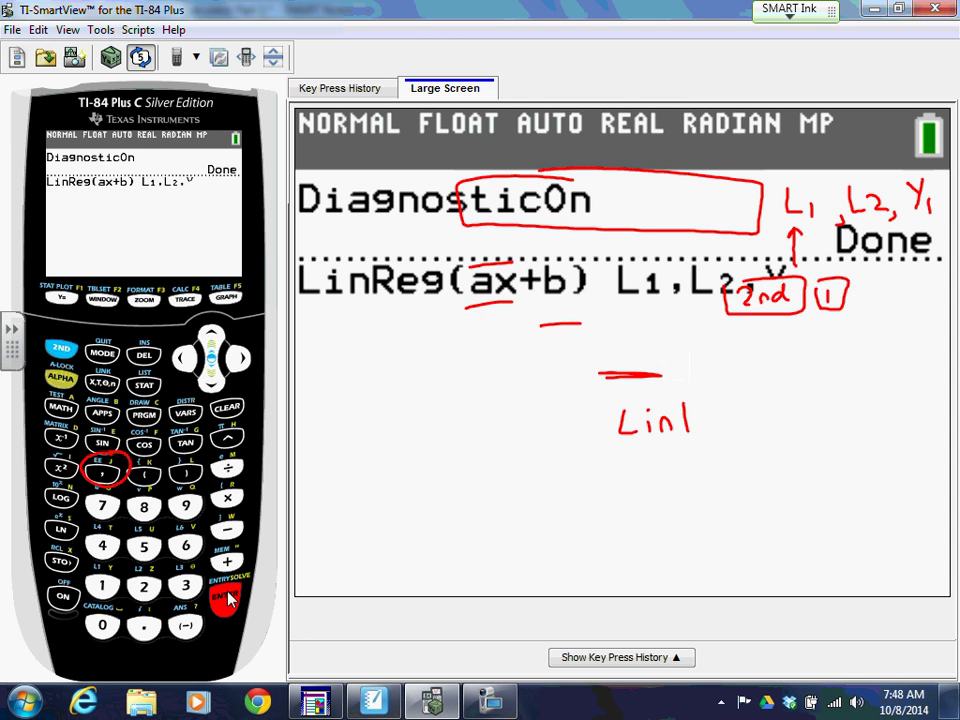
# Run the LinReg(ax+b) calculation and clear the old red ink notes.
pyautogui.click(228, 598)
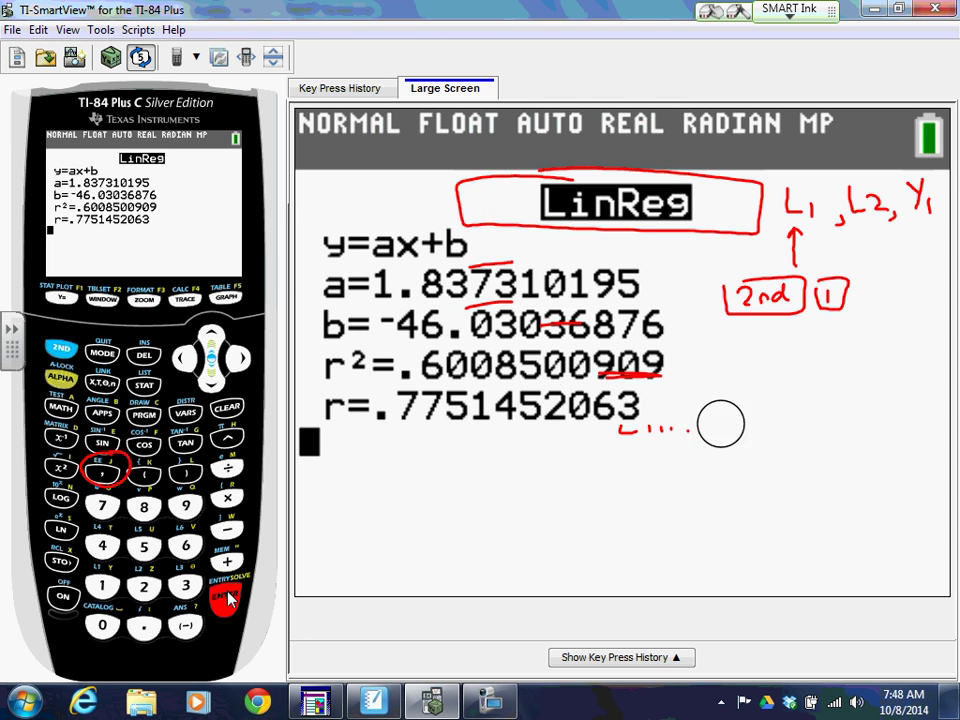
pyautogui.moveTo(720, 425); pyautogui.dragTo(685, 435)
pyautogui.moveTo(915, 200); pyautogui.dragTo(907, 321)
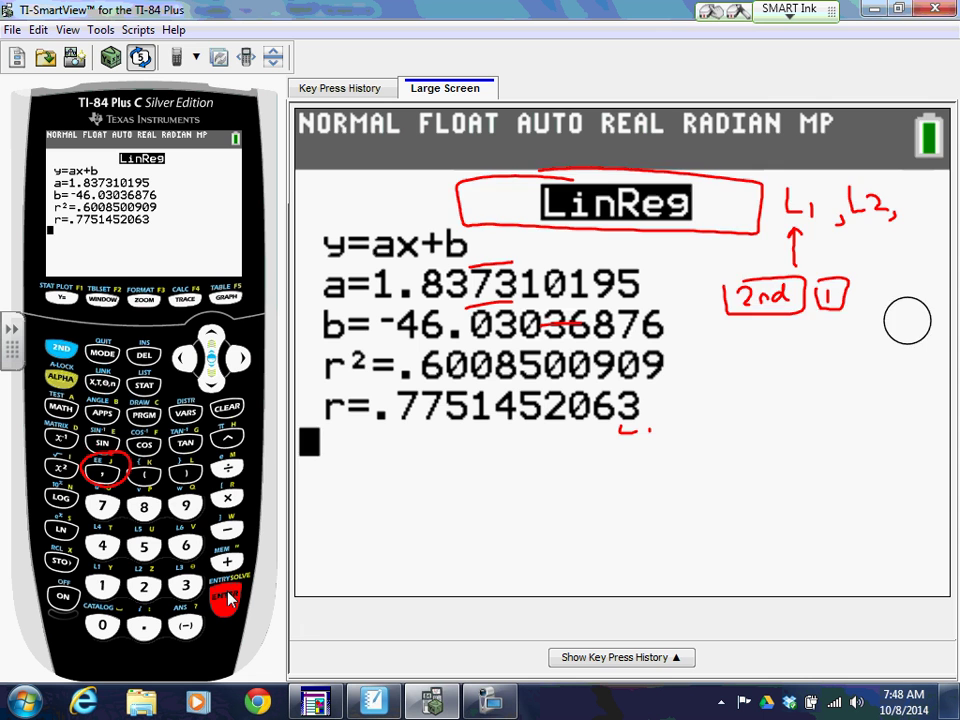
pyautogui.click(570, 450)
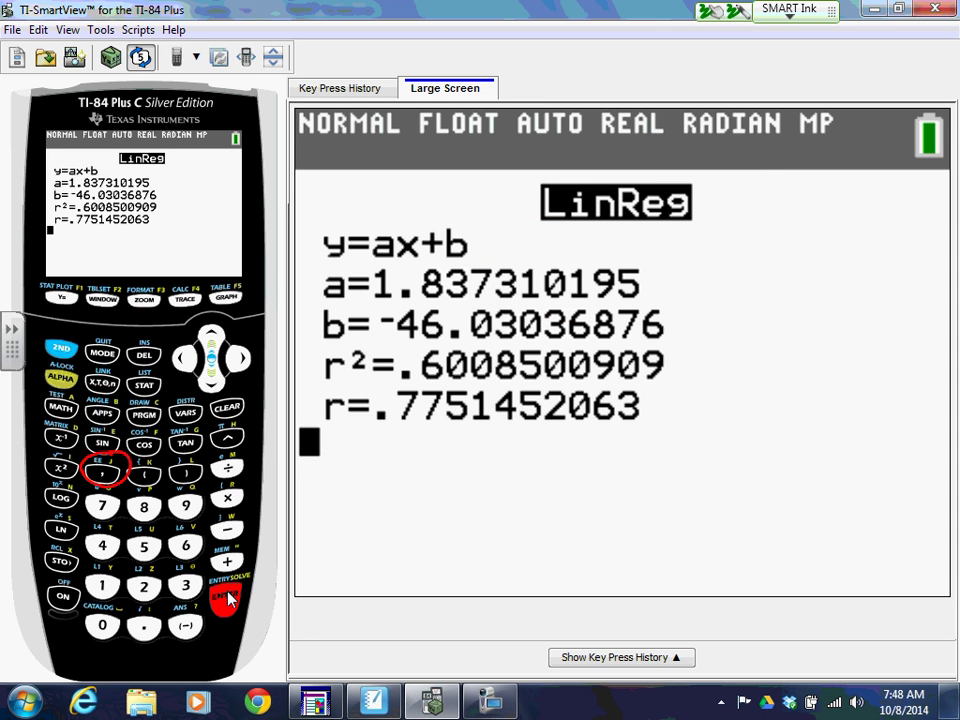
# In green ink, box a=1.837310195 and b=-46.03036876 and circle r=.7751452063.
pyautogui.moveTo(372, 299)
pyautogui.mouseDown()
pyautogui.moveTo(487, 297)
pyautogui.moveTo(460, 259)
pyautogui.moveTo(370, 298)
pyautogui.mouseUp()
pyautogui.moveTo(381, 176)
pyautogui.mouseDown()
pyautogui.moveTo(381, 237)
pyautogui.moveTo(400, 223)
pyautogui.mouseUp()
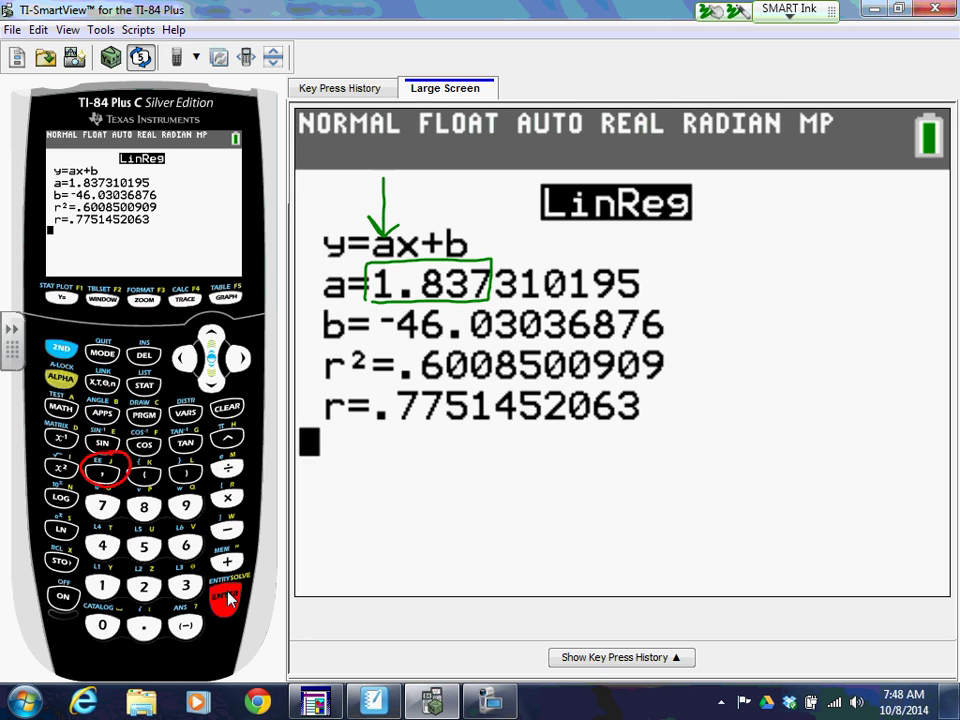
pyautogui.moveTo(386, 312)
pyautogui.mouseDown()
pyautogui.moveTo(440, 345)
pyautogui.moveTo(545, 340)
pyautogui.moveTo(513, 306)
pyautogui.moveTo(373, 307)
pyautogui.mouseUp()
pyautogui.moveTo(455, 213); pyautogui.dragTo(475, 186)
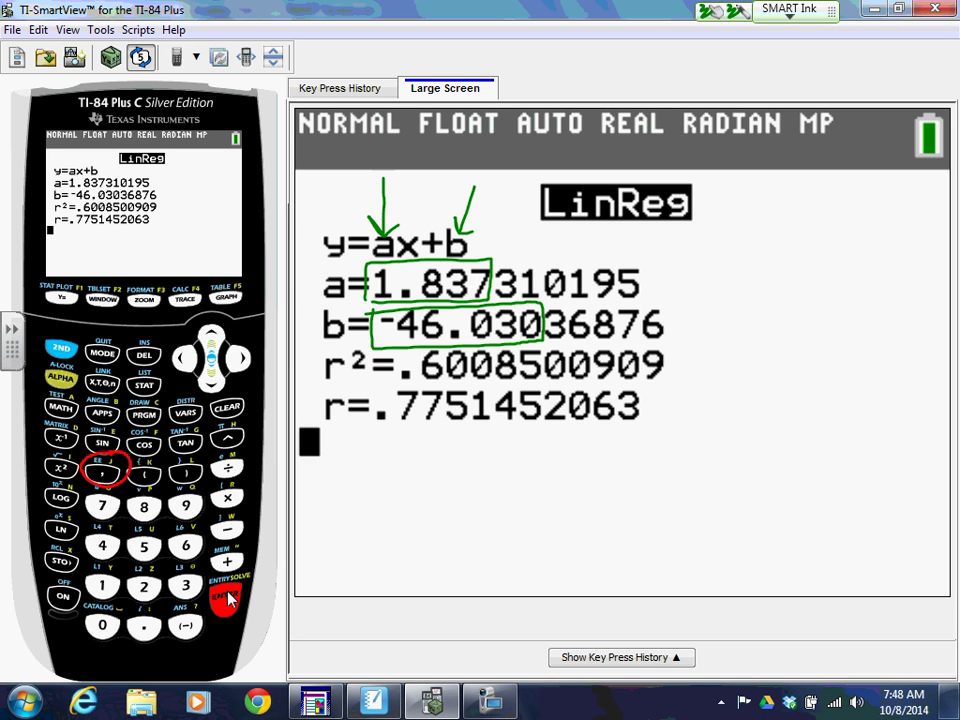
pyautogui.moveTo(597, 378)
pyautogui.mouseDown()
pyautogui.moveTo(655, 416)
pyautogui.moveTo(400, 428)
pyautogui.moveTo(320, 385)
pyautogui.moveTo(420, 378)
pyautogui.mouseUp()
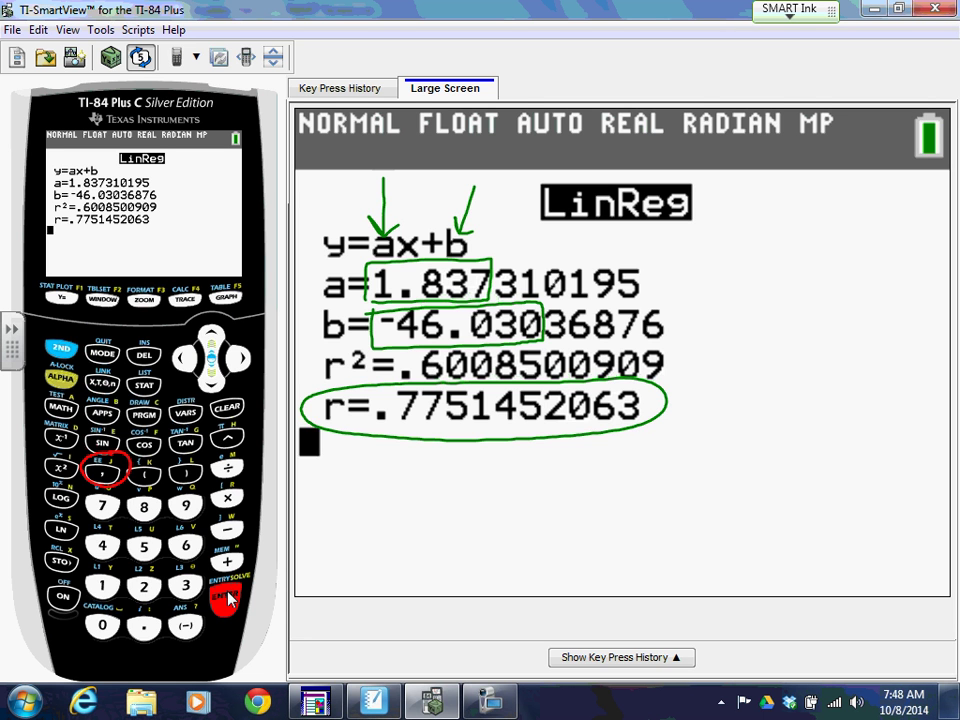
# Write 'Strength & direction' in blue ink beside the r value.
pyautogui.moveTo(694, 375)
pyautogui.mouseDown()
pyautogui.moveTo(709, 368)
pyautogui.moveTo(693, 397)
pyautogui.mouseUp()
pyautogui.moveTo(722, 366)
pyautogui.mouseDown()
pyautogui.moveTo(724, 396)
pyautogui.moveTo(735, 376)
pyautogui.moveTo(752, 380)
pyautogui.mouseUp()
pyautogui.moveTo(758, 388)
pyautogui.mouseDown()
pyautogui.moveTo(772, 394)
pyautogui.moveTo(803, 372)
pyautogui.moveTo(803, 402)
pyautogui.mouseUp()
pyautogui.moveTo(815, 352)
pyautogui.mouseDown()
pyautogui.moveTo(820, 380)
pyautogui.moveTo(838, 374)
pyautogui.mouseUp()
pyautogui.moveTo(742, 414)
pyautogui.mouseDown()
pyautogui.moveTo(760, 404)
pyautogui.moveTo(760, 424)
pyautogui.mouseUp()
pyautogui.moveTo(714, 460); pyautogui.dragTo(714, 480)
pyautogui.moveTo(716, 440)
pyautogui.mouseDown()
pyautogui.moveTo(714, 470)
pyautogui.moveTo(750, 458)
pyautogui.mouseUp()
pyautogui.click(727, 447)
pyautogui.moveTo(750, 454)
pyautogui.mouseDown()
pyautogui.moveTo(762, 452)
pyautogui.moveTo(770, 470)
pyautogui.mouseUp()
pyautogui.moveTo(789, 456); pyautogui.dragTo(786, 472)
pyautogui.moveTo(800, 425)
pyautogui.mouseDown()
pyautogui.moveTo(798, 470)
pyautogui.moveTo(812, 438)
pyautogui.mouseUp()
pyautogui.moveTo(815, 450)
pyautogui.mouseDown()
pyautogui.moveTo(815, 470)
pyautogui.moveTo(857, 428)
pyautogui.mouseUp()
pyautogui.click(843, 432)
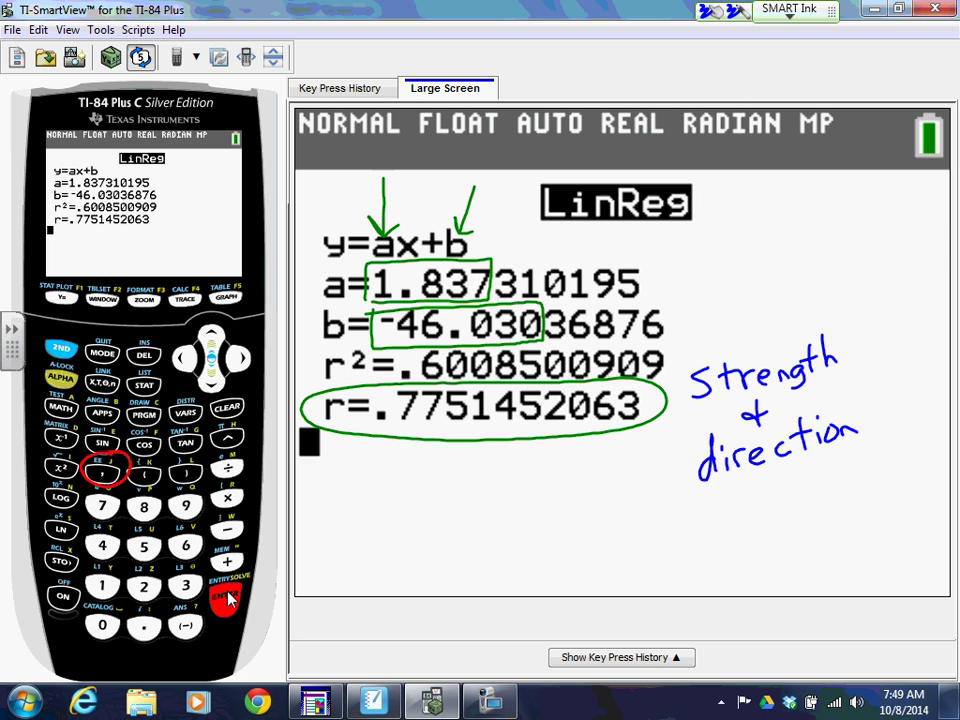
# Underline slope 1.837 and draw a -1, 0 (NO), 1 scale labelled strong, marking r.
pyautogui.moveTo(374, 299); pyautogui.dragTo(491, 297)
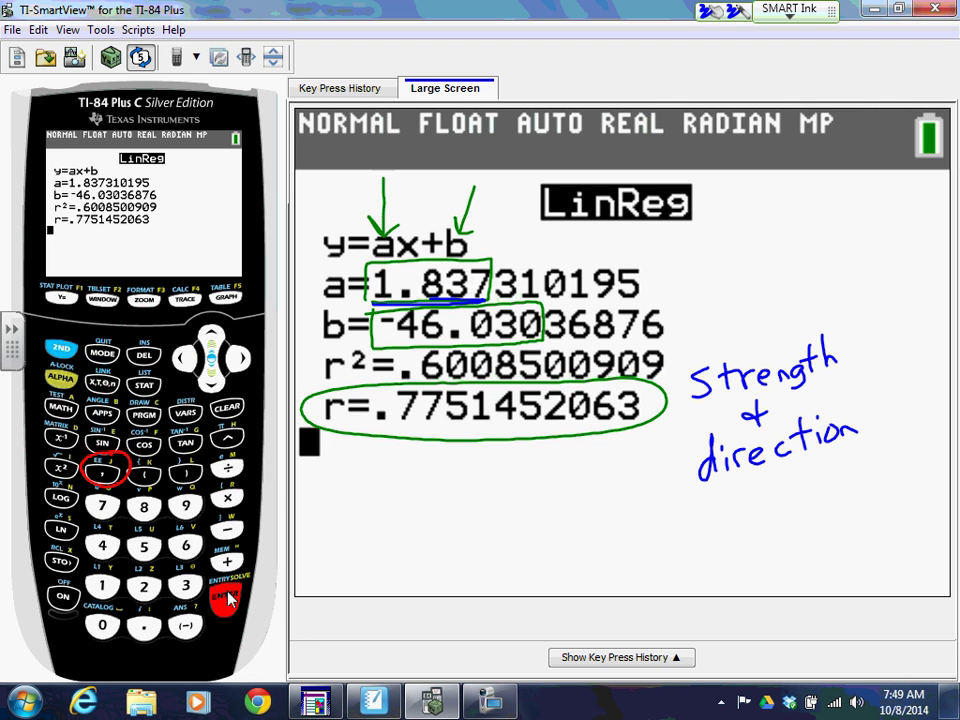
pyautogui.moveTo(318, 521); pyautogui.dragTo(347, 524)
pyautogui.moveTo(598, 490); pyautogui.dragTo(602, 516)
pyautogui.moveTo(453, 510)
pyautogui.mouseDown()
pyautogui.moveTo(464, 512)
pyautogui.moveTo(446, 481)
pyautogui.moveTo(460, 481)
pyautogui.mouseUp()
pyautogui.moveTo(475, 482); pyautogui.dragTo(477, 491)
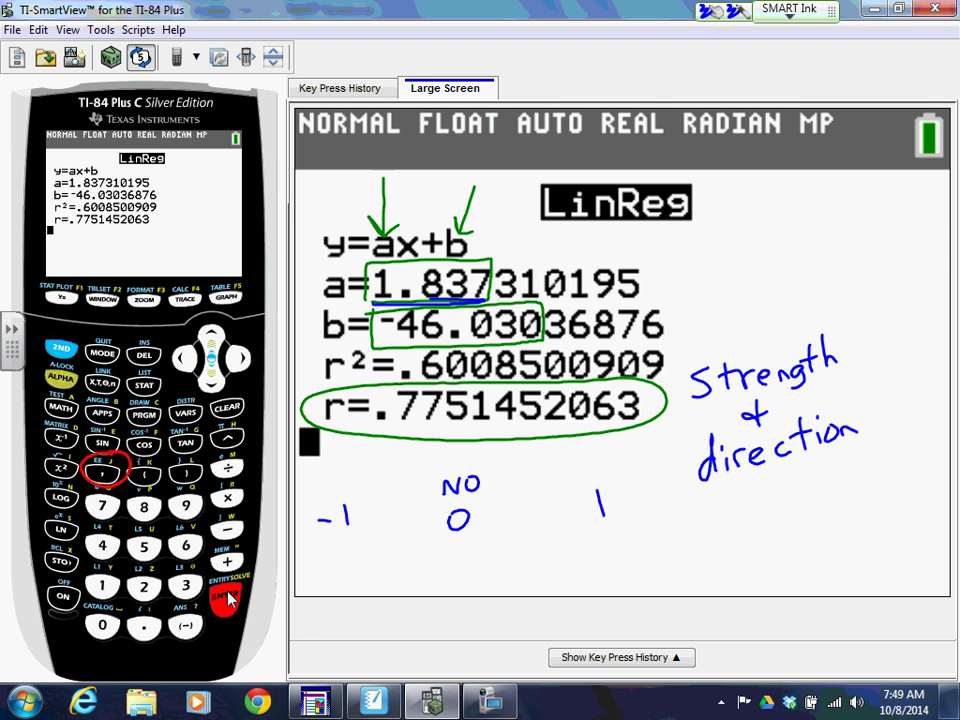
pyautogui.moveTo(592, 454)
pyautogui.mouseDown()
pyautogui.moveTo(580, 476)
pyautogui.moveTo(601, 472)
pyautogui.mouseUp()
pyautogui.moveTo(595, 458); pyautogui.dragTo(627, 459)
pyautogui.moveTo(634, 468)
pyautogui.mouseDown()
pyautogui.moveTo(660, 460)
pyautogui.moveTo(650, 470)
pyautogui.mouseUp()
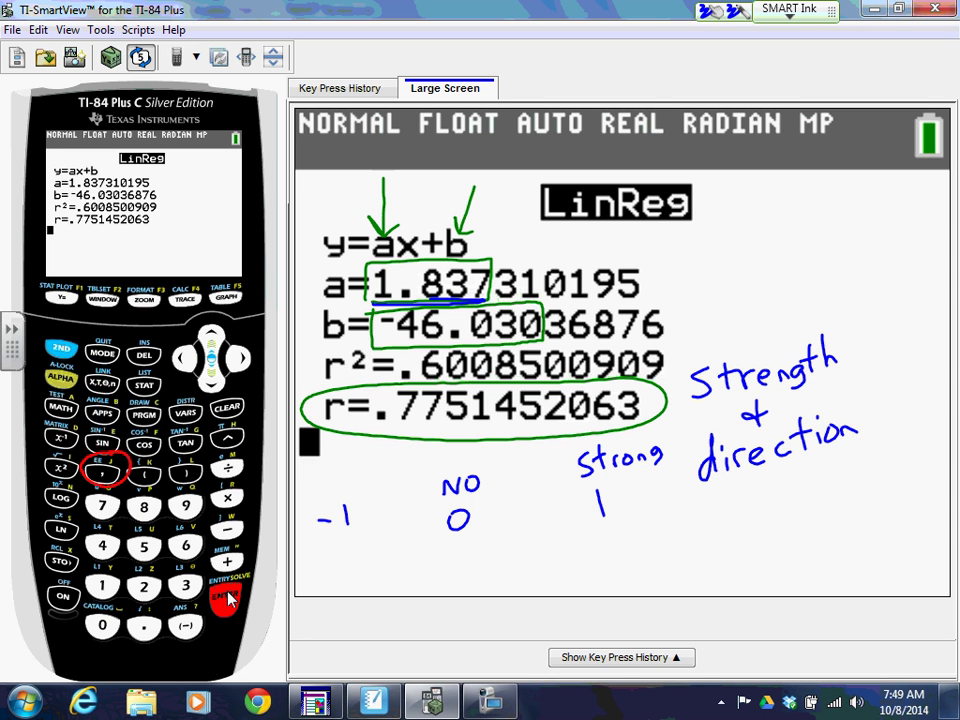
pyautogui.moveTo(306, 476)
pyautogui.mouseDown()
pyautogui.moveTo(297, 490)
pyautogui.moveTo(313, 490)
pyautogui.moveTo(319, 477)
pyautogui.mouseUp()
pyautogui.moveTo(322, 490)
pyautogui.mouseDown()
pyautogui.moveTo(357, 478)
pyautogui.moveTo(362, 490)
pyautogui.mouseUp()
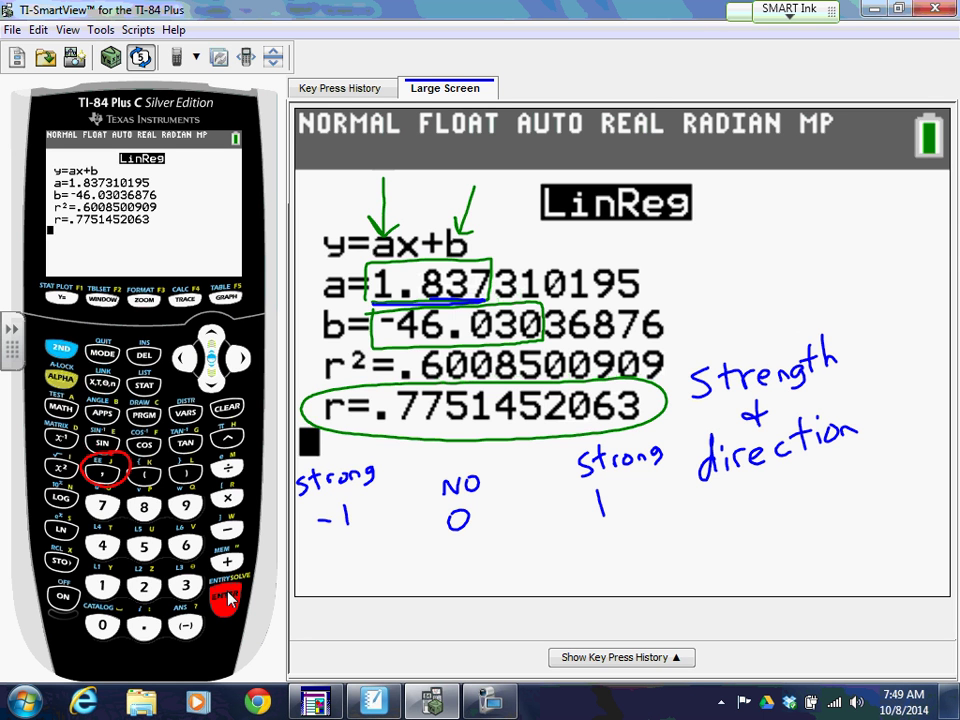
pyautogui.moveTo(560, 548)
pyautogui.mouseDown()
pyautogui.moveTo(560, 517)
pyautogui.moveTo(567, 528)
pyautogui.mouseUp()
# Check Y1=1.8373101952278X+-46.03… in the Y= editor, then graph it over the scatterplot.
pyautogui.click(62, 298)
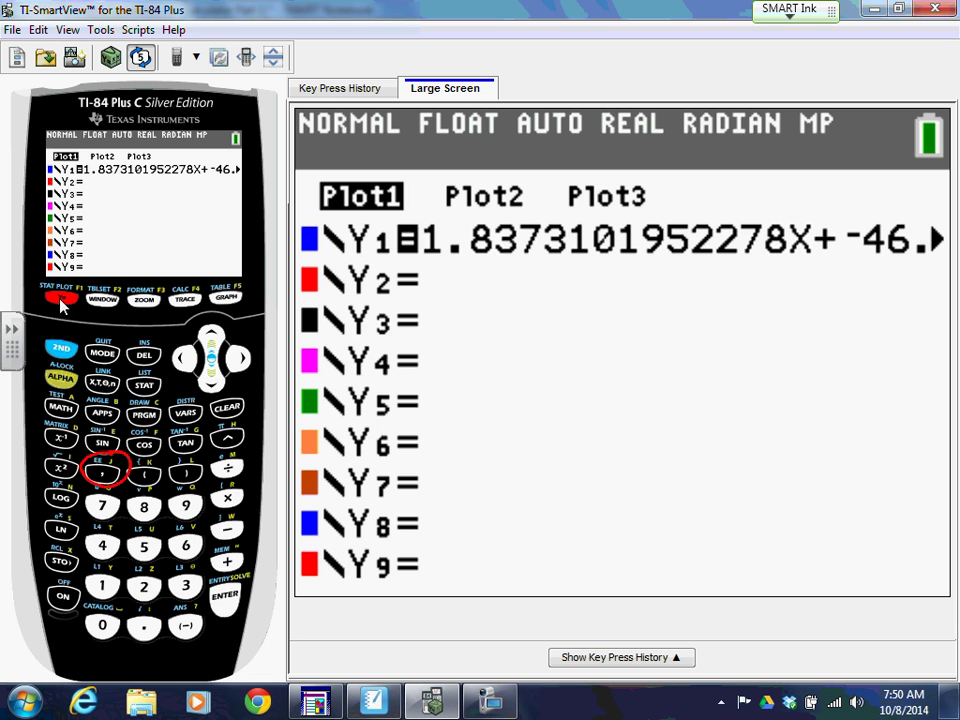
pyautogui.click(228, 303)
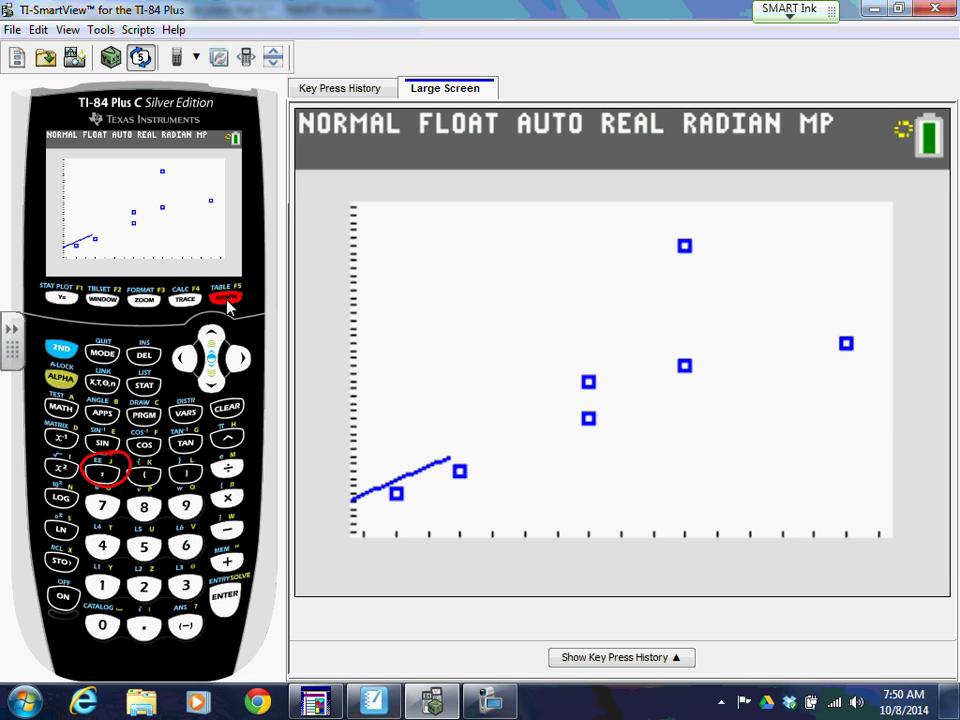